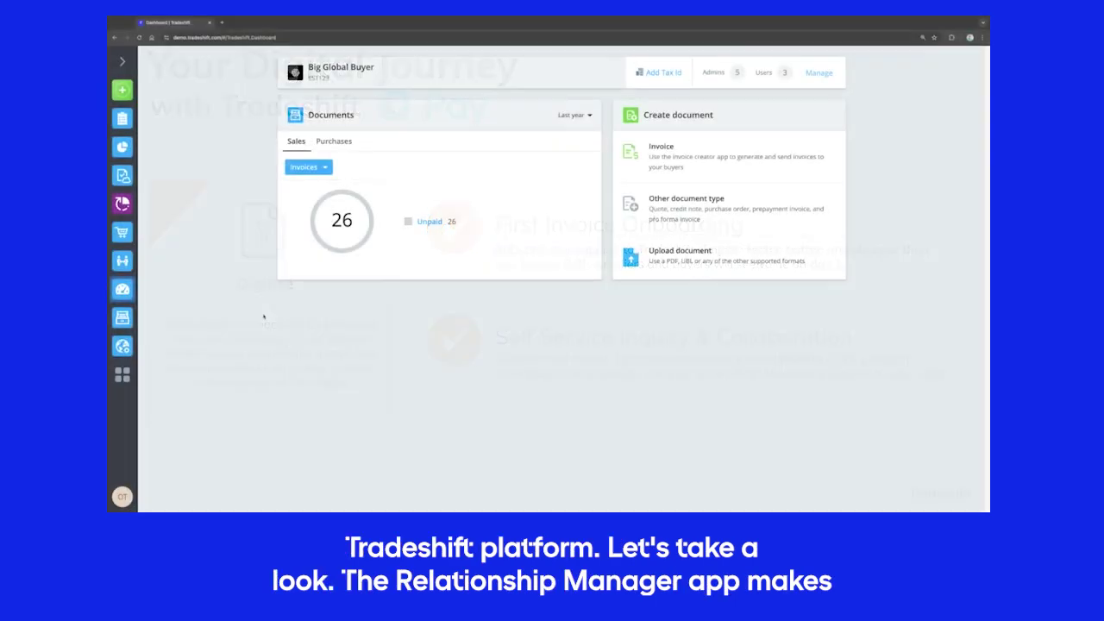
# Step: In Relationship Manager, start identifying the draft supplier Punkt V Verpackung, search the network for it and select the matching company
pyautogui.click(123, 261)
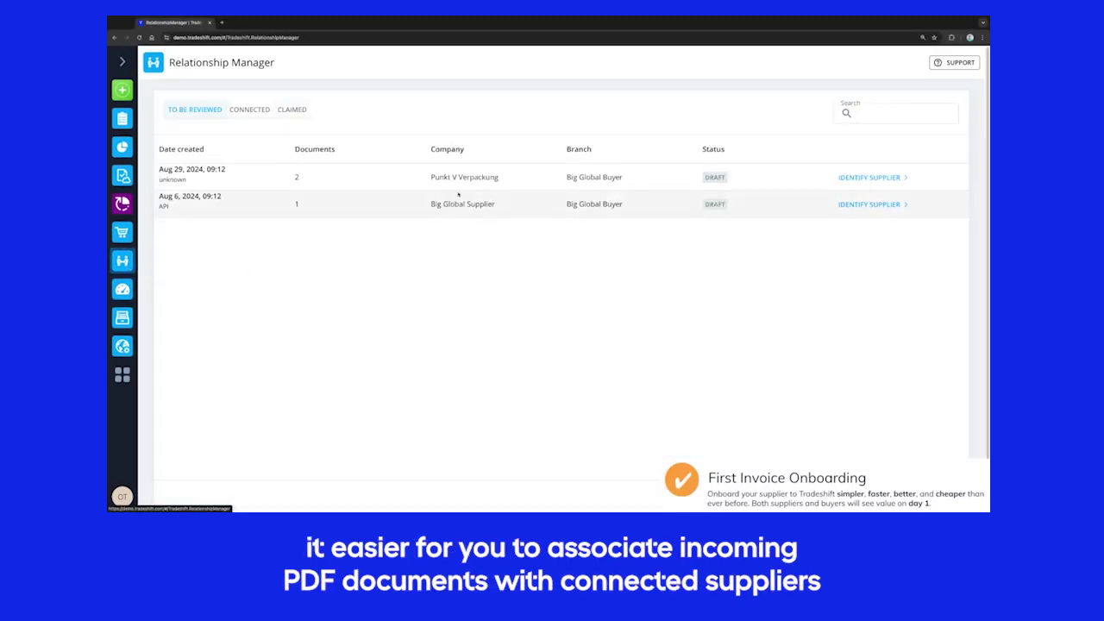
pyautogui.click(903, 179)
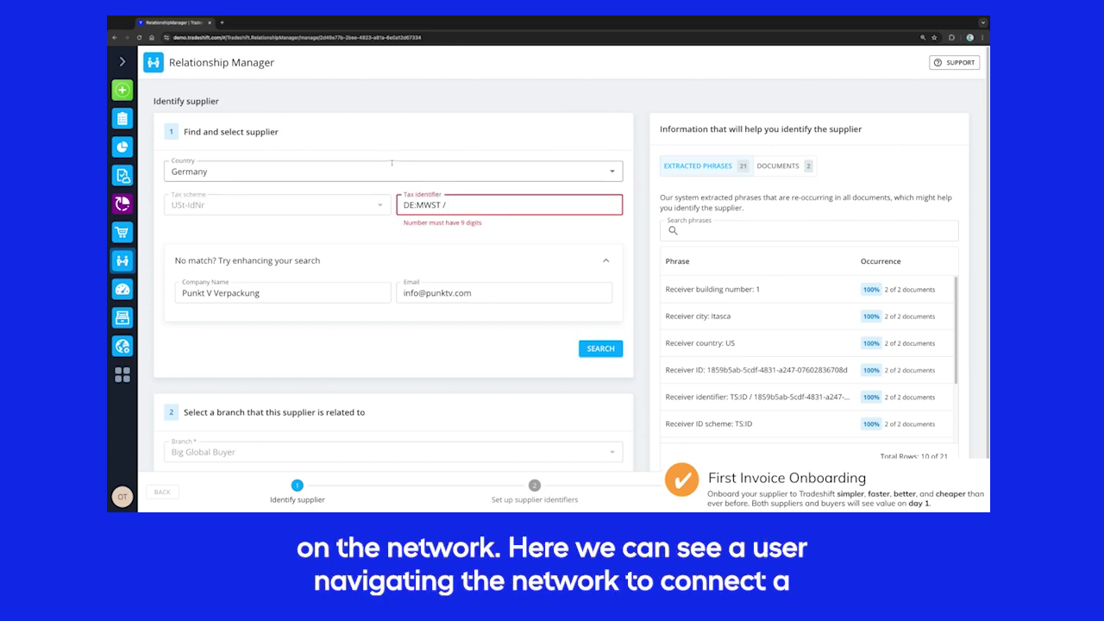
pyautogui.click(600, 348)
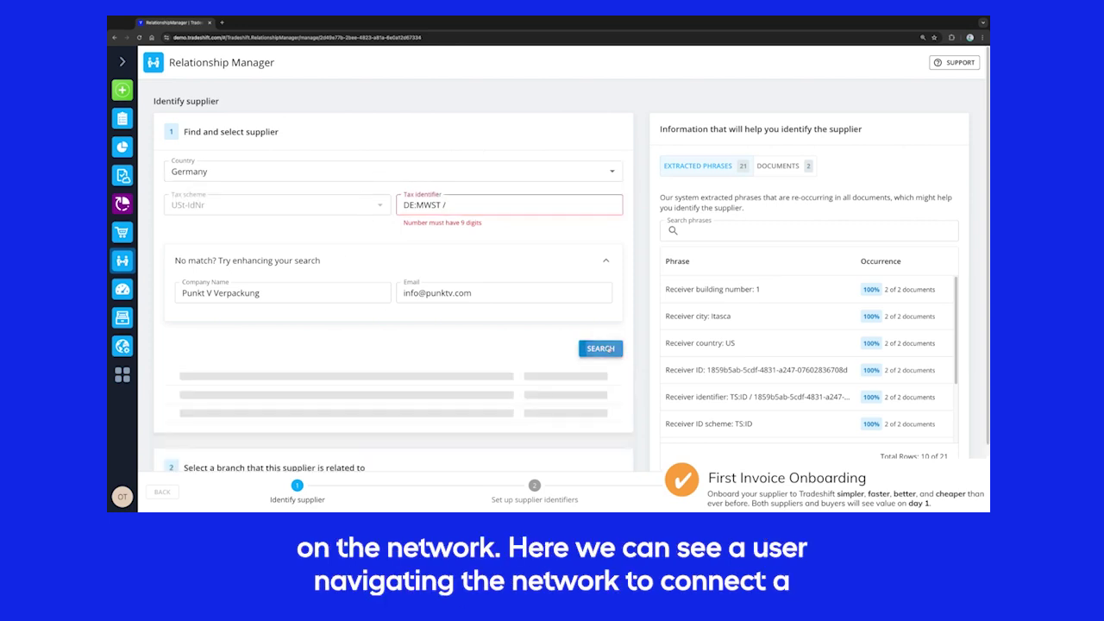
pyautogui.click(547, 412)
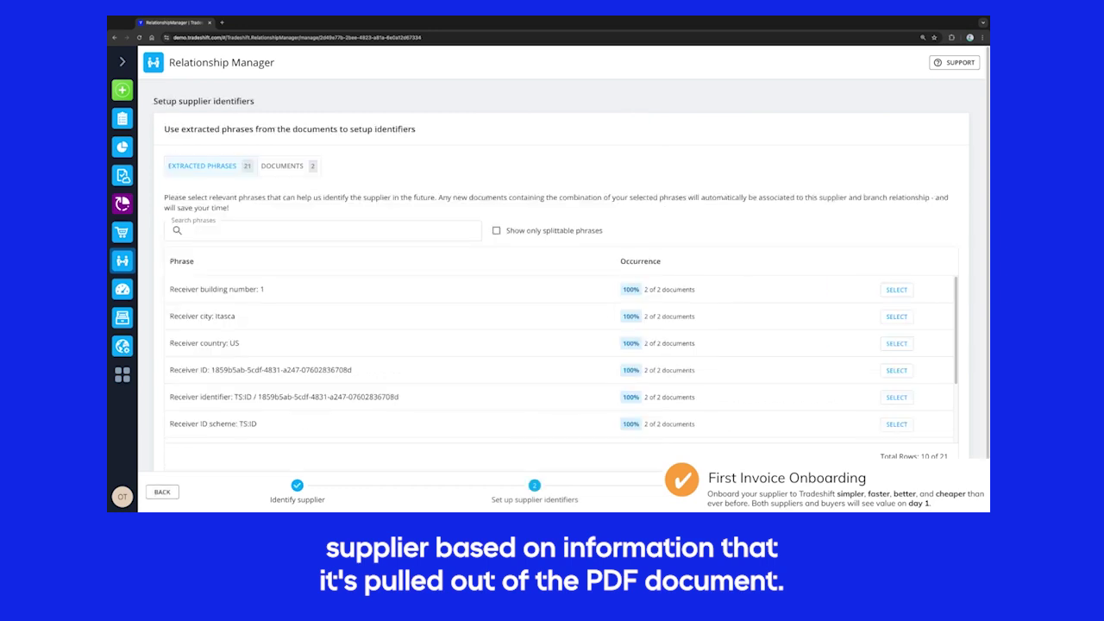
# Step: Select the extracted phrases for sender name "Punkt V Verpackung Support" and sender country "DE" as supplier identifiers
pyautogui.scroll(-5, 506, 385)
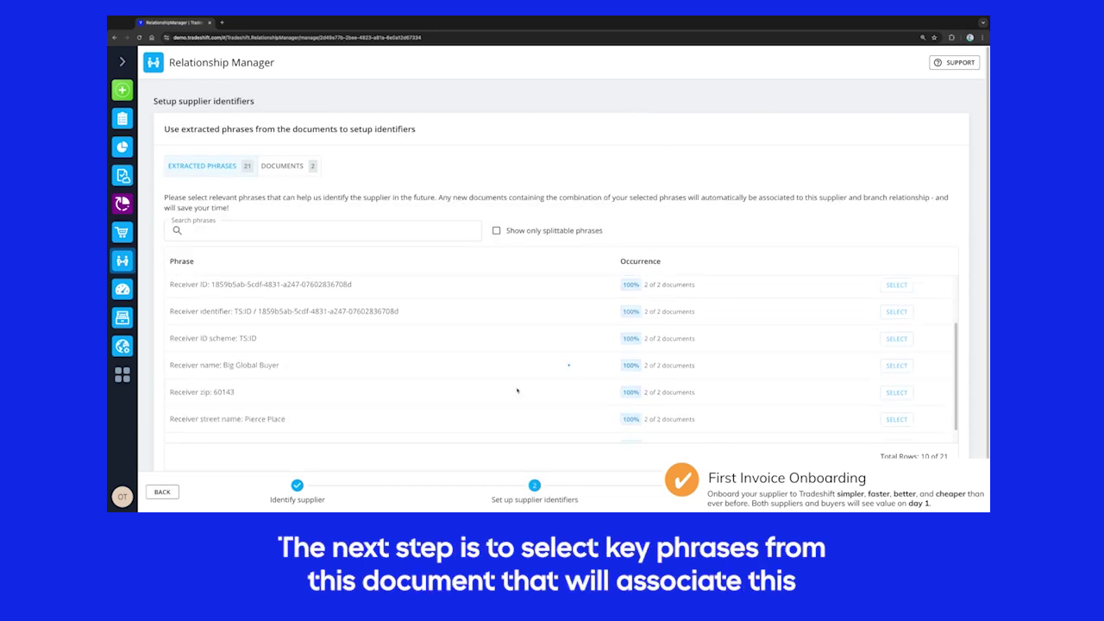
pyautogui.scroll(-4, 506, 386)
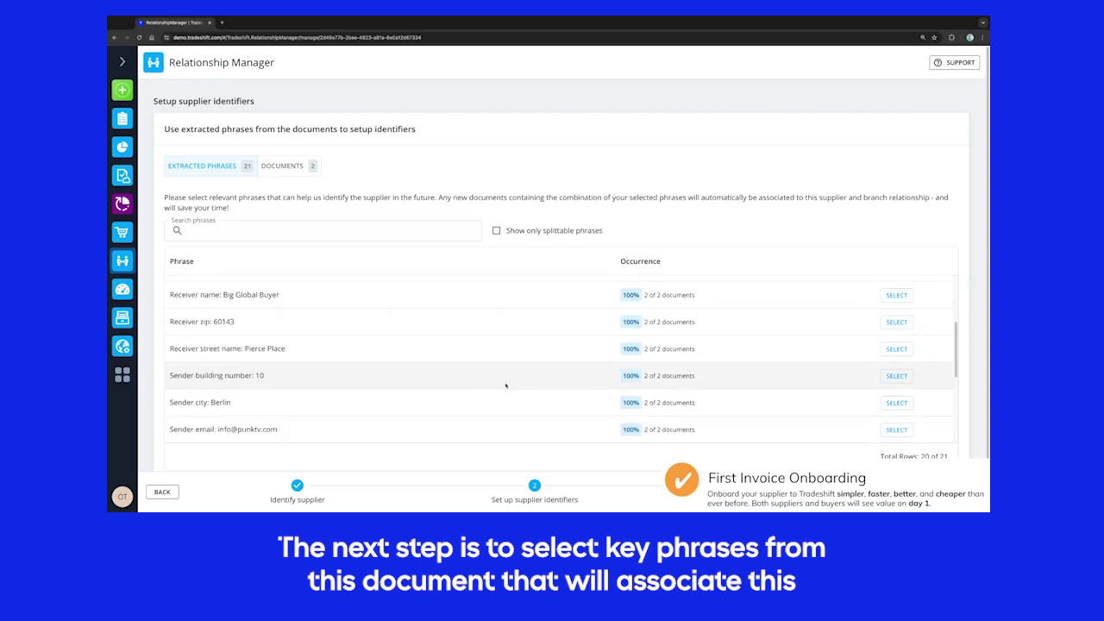
pyautogui.scroll(-2, 506, 386)
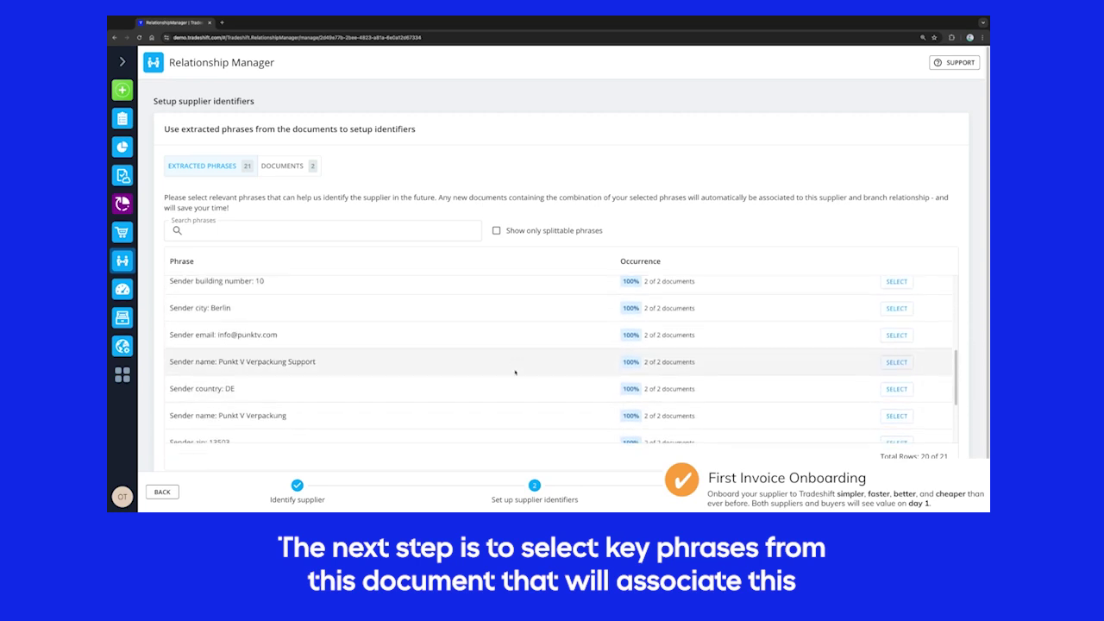
pyautogui.click(902, 362)
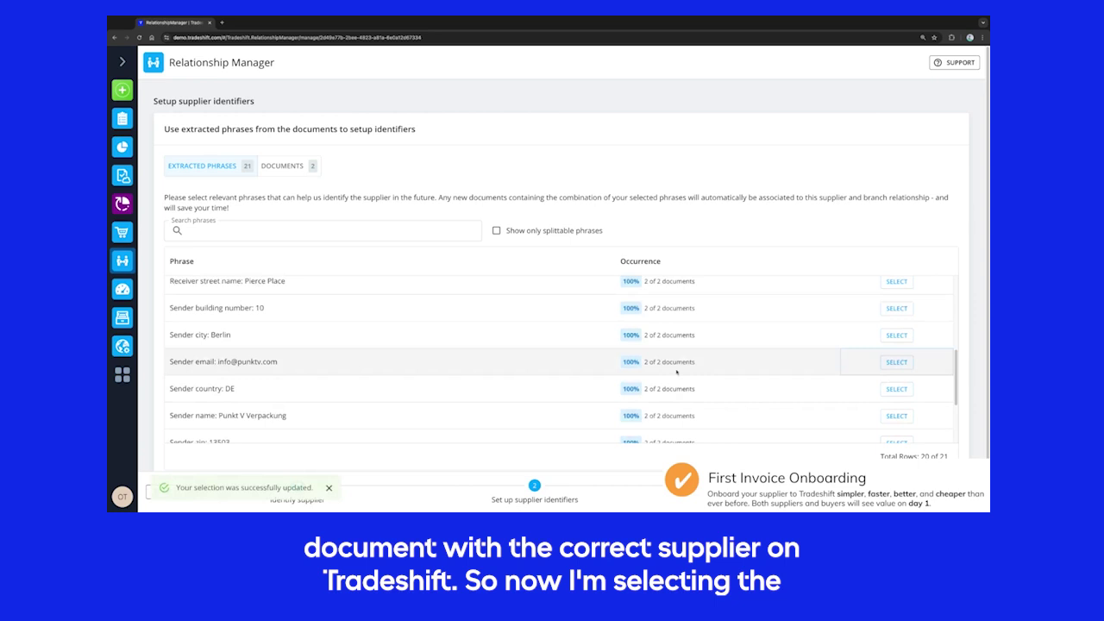
pyautogui.click(898, 389)
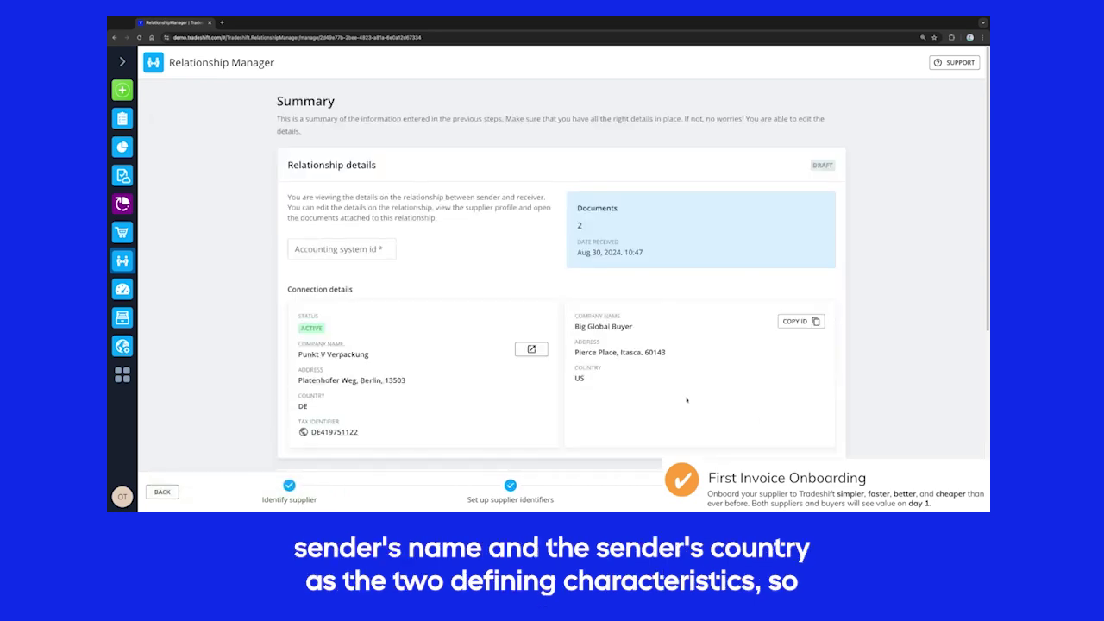
# Step: Review the relationship details and selected identifiers in the summary, and confirm the supplier connection
pyautogui.scroll(-3, 682, 396)
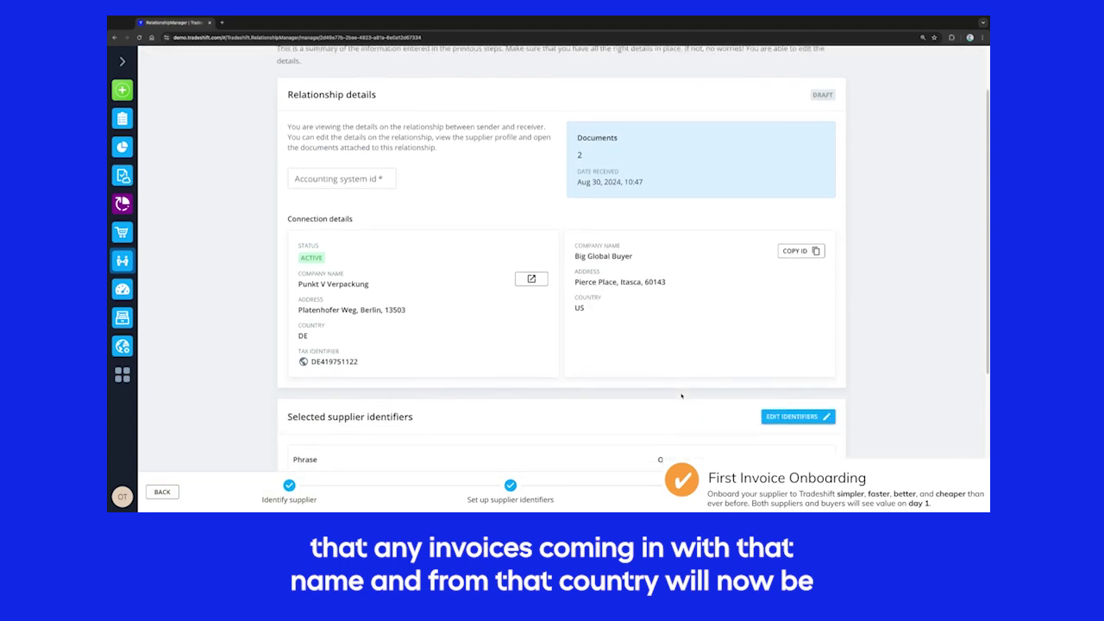
pyautogui.scroll(-3, 681, 396)
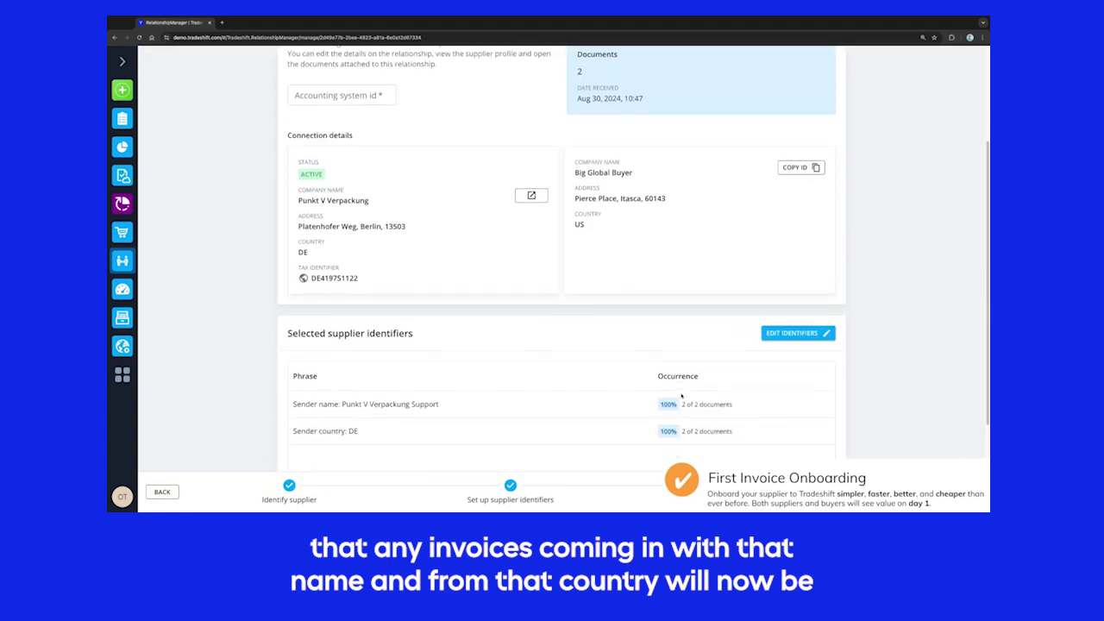
pyautogui.scroll(-1, 682, 396)
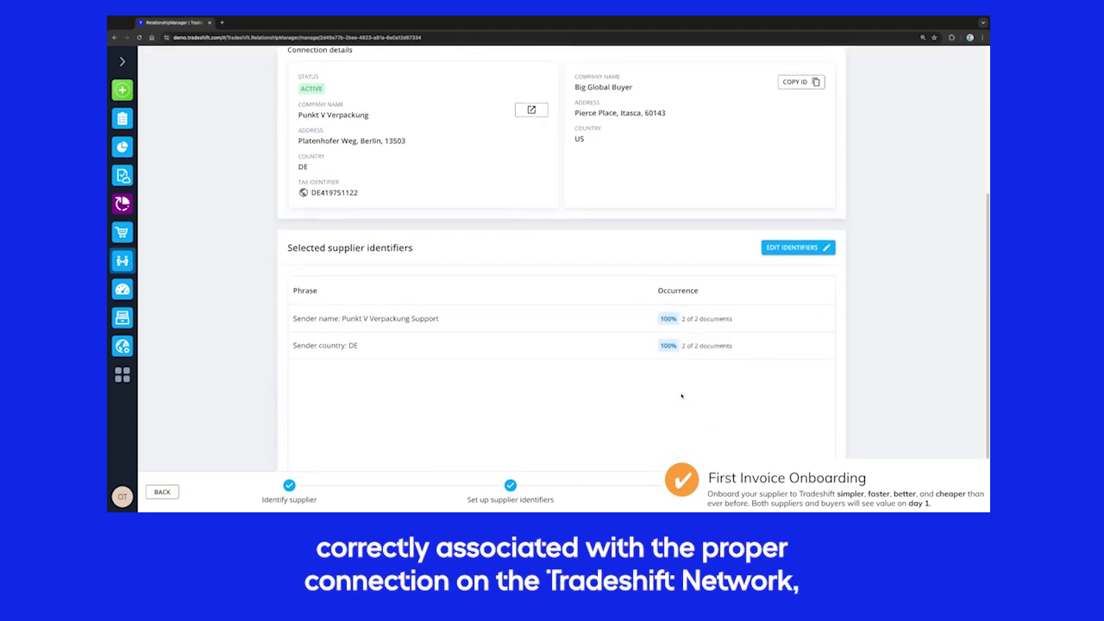
pyautogui.scroll(3, 682, 396)
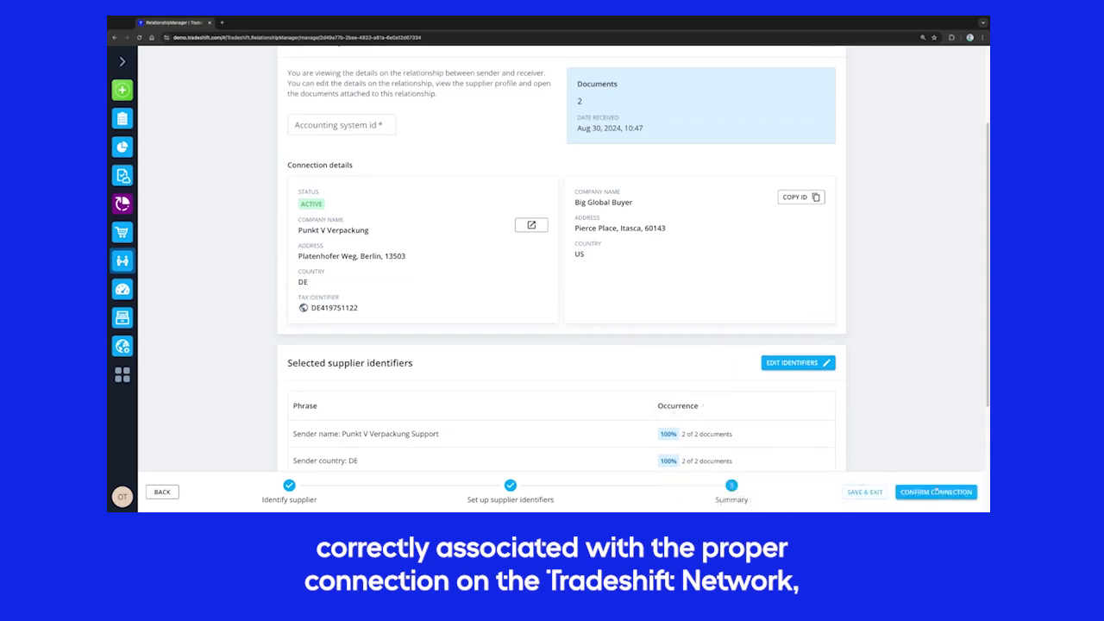
pyautogui.click(936, 491)
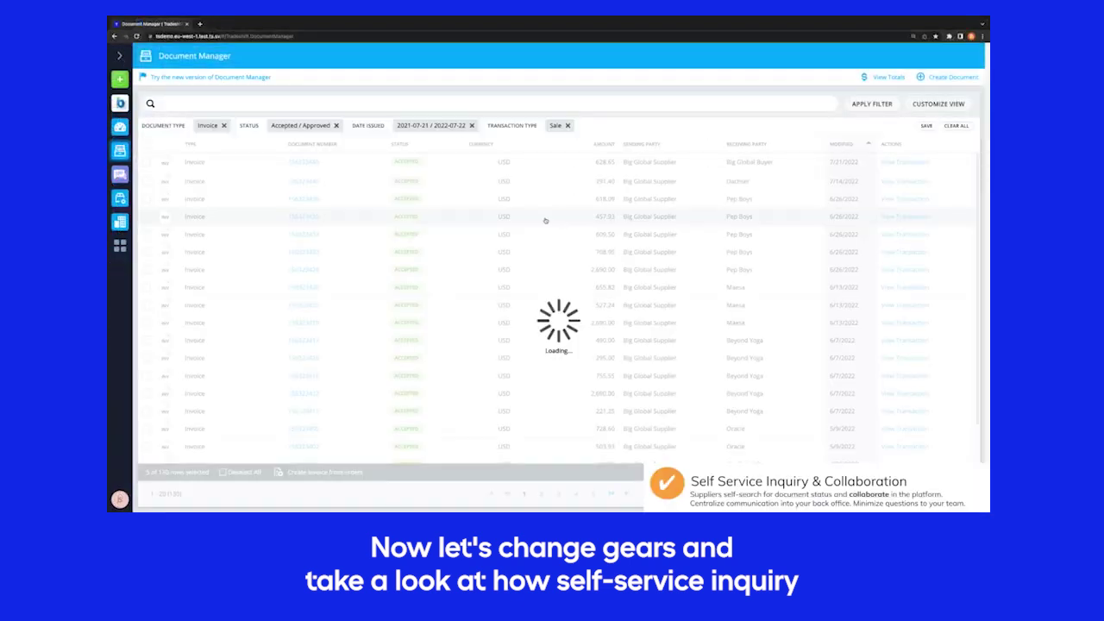
# Step: Open the accepted invoice sent to Big Global Buyer in the document list and open the conversation with its receiver
pyautogui.click(308, 163)
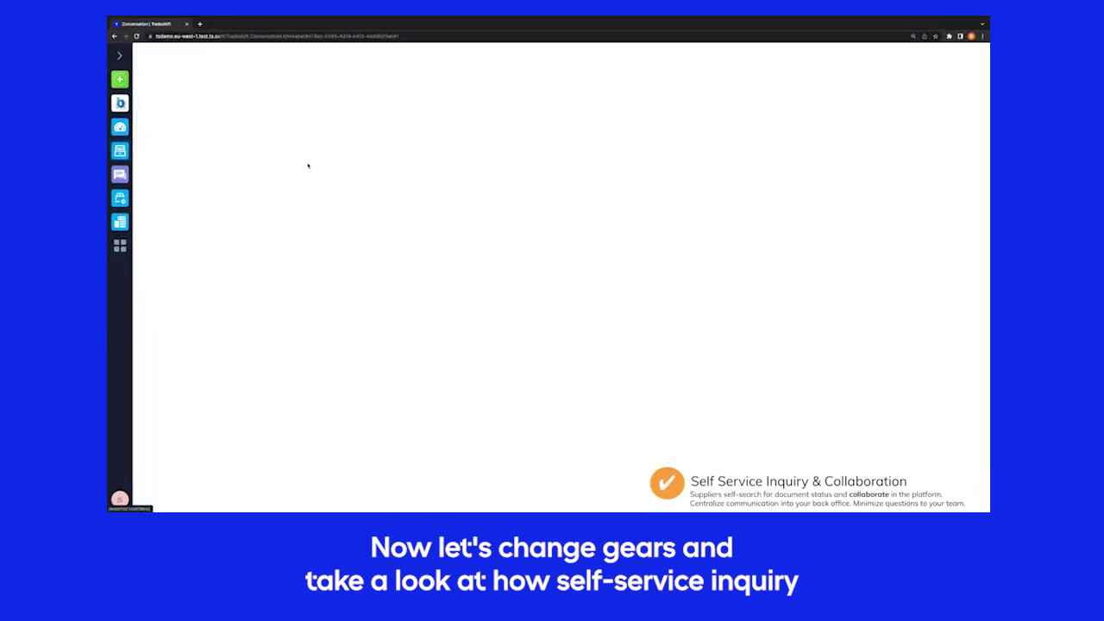
pyautogui.scroll(-2, 377, 258)
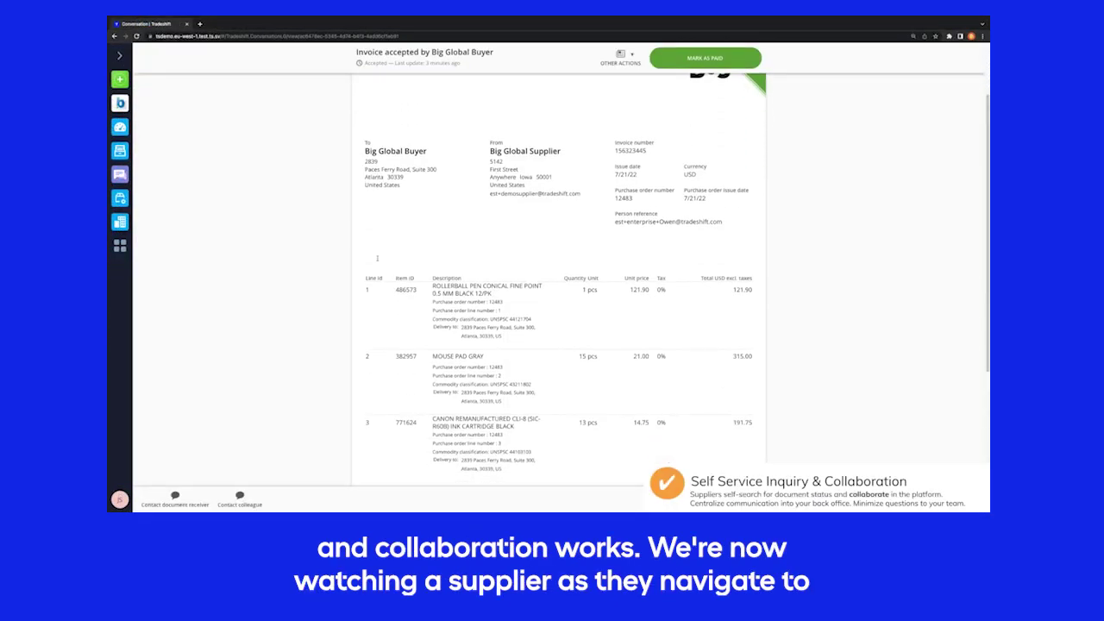
pyautogui.scroll(2, 377, 258)
pyautogui.click(175, 499)
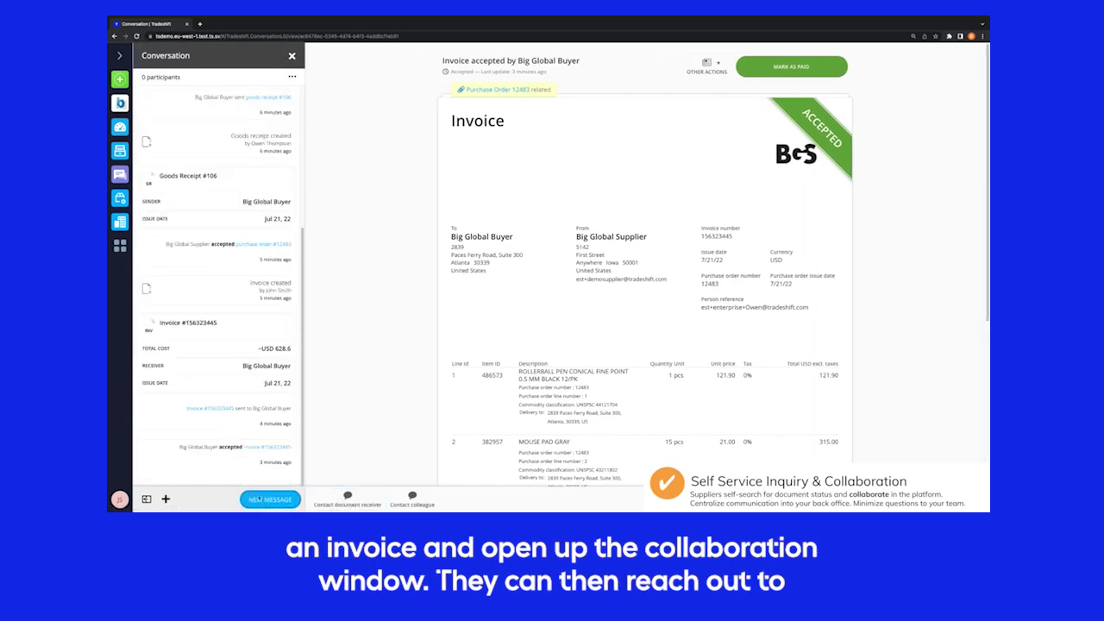
# Step: Send the buyer a new message reading "Greetings, when can we expect payment on this invoice?"
pyautogui.click(264, 499)
pyautogui.write('Greetings,')
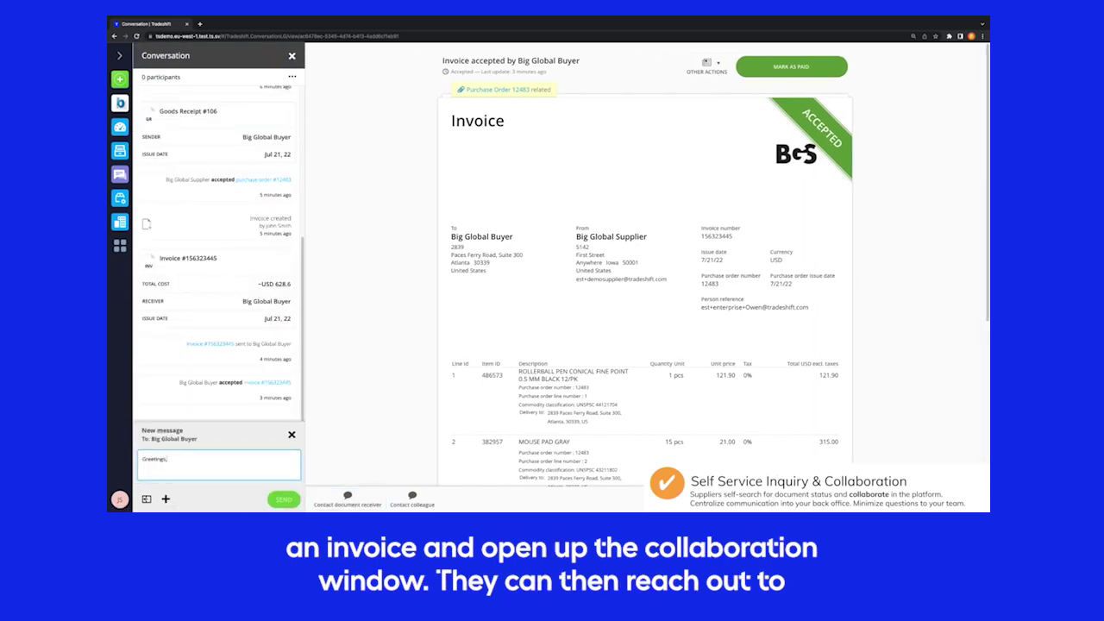
pyautogui.write(' when can we expec')
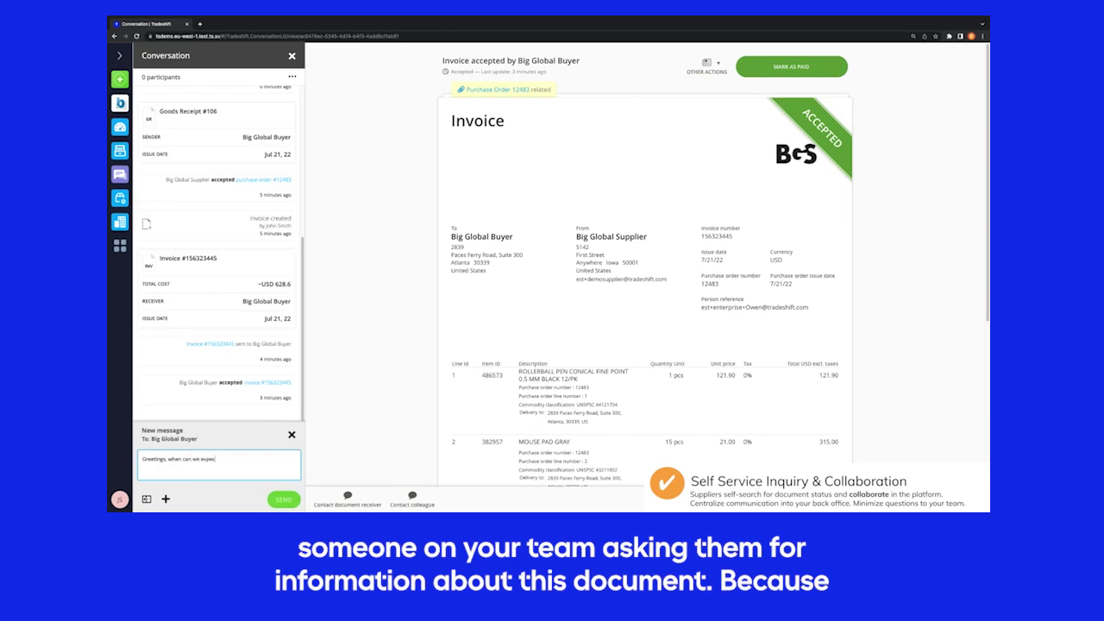
pyautogui.write('t payment on this invoice?')
pyautogui.press('Return')
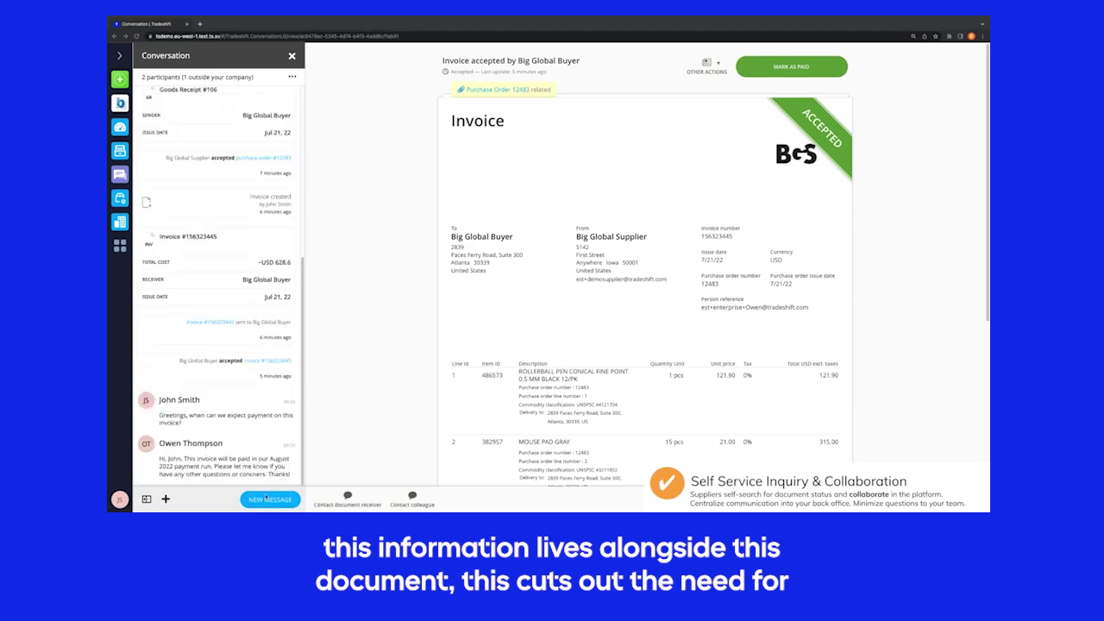
# Step: Reply in the invoice conversation with "Wonderful, thanks" followed by the buyer contact's first name
pyautogui.scroll(-1, 357, 469)
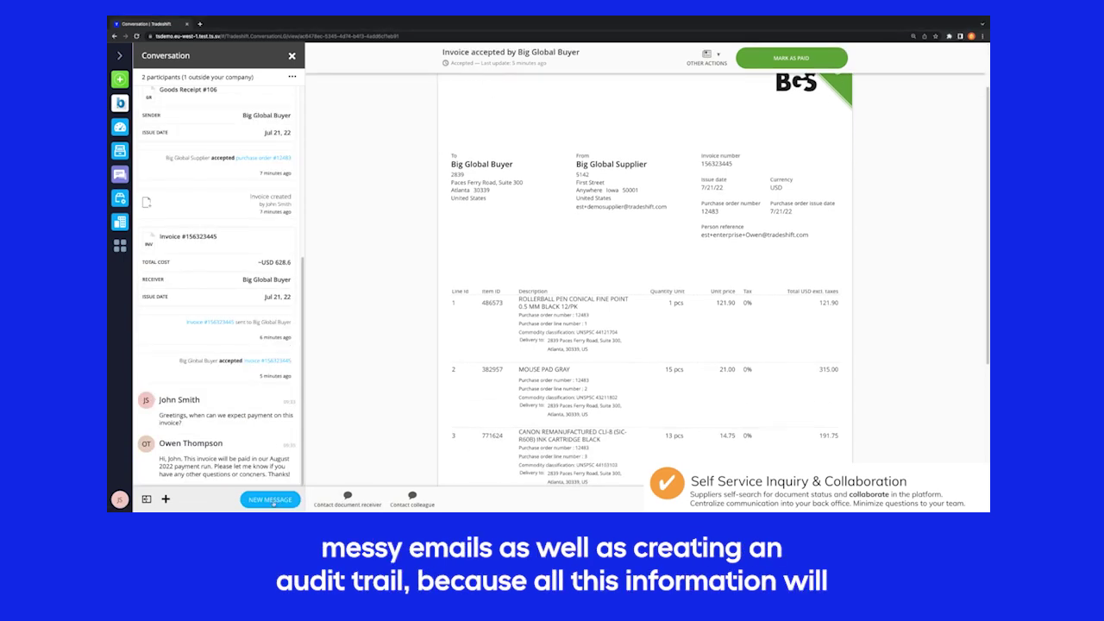
pyautogui.click(263, 499)
pyautogui.write('Wo')
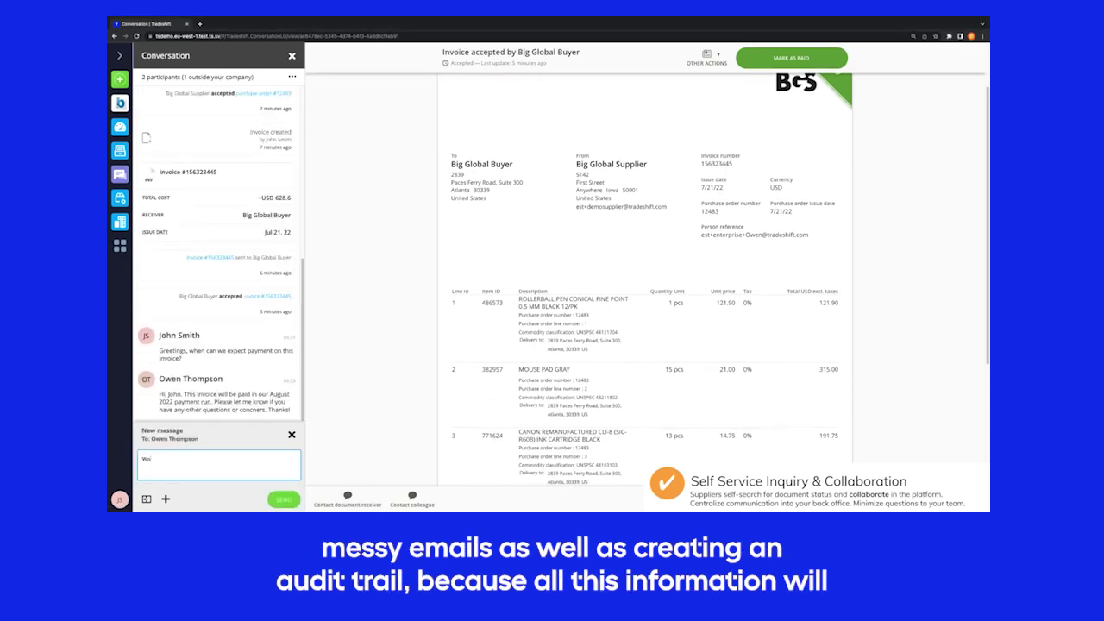
pyautogui.write('nderful, thanks, Owen!')
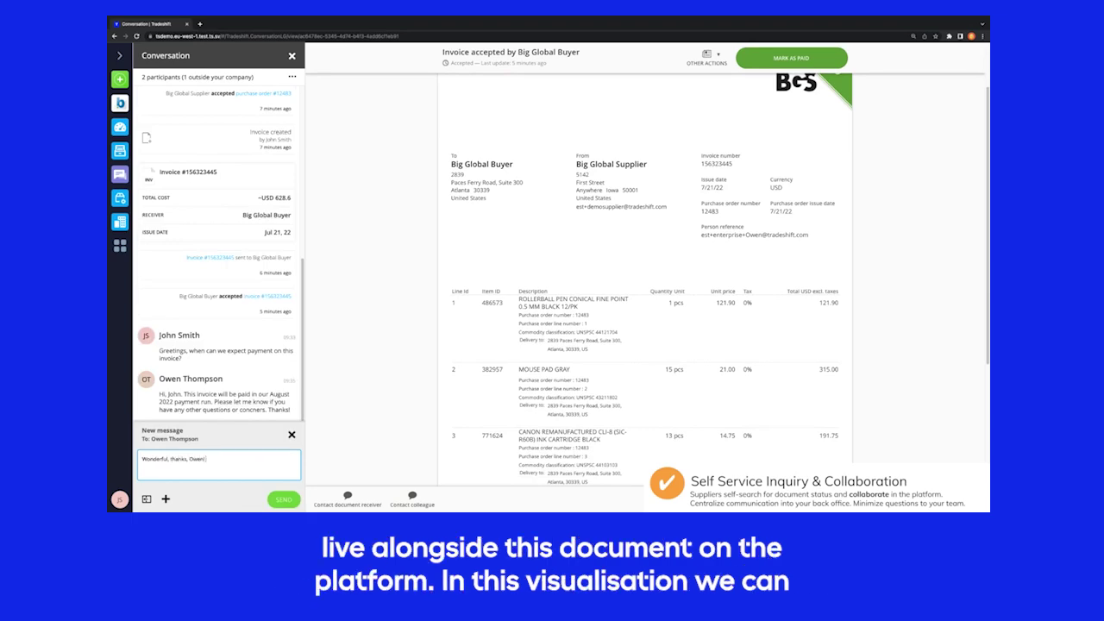
pyautogui.click(284, 500)
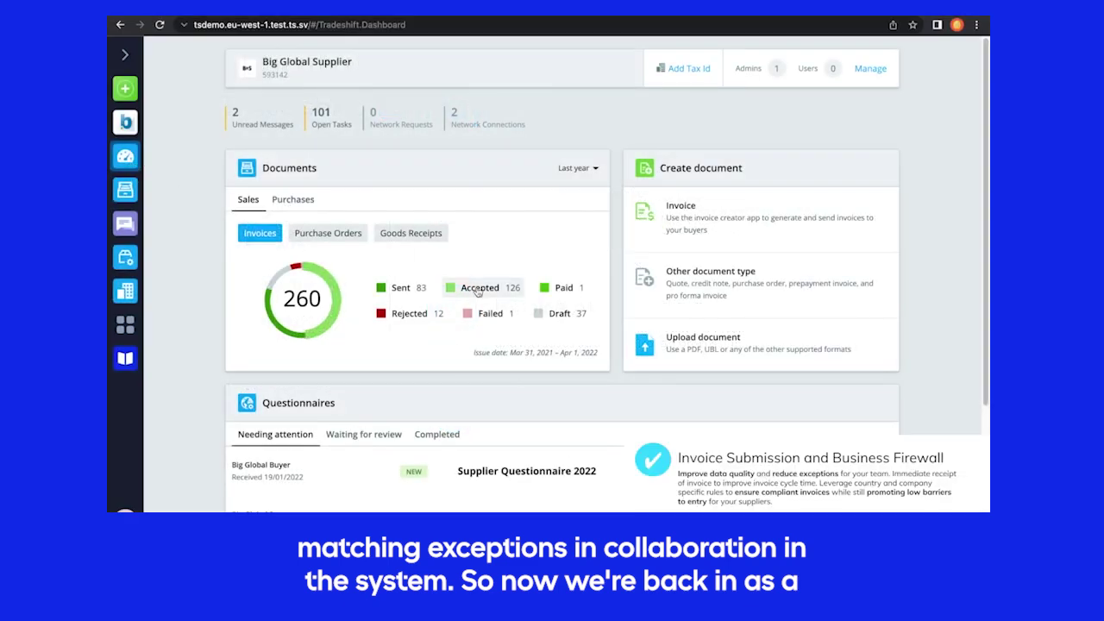
# Step: List the received sales purchase orders from the dashboard and open the one from Big Global Buyer
pyautogui.click(330, 231)
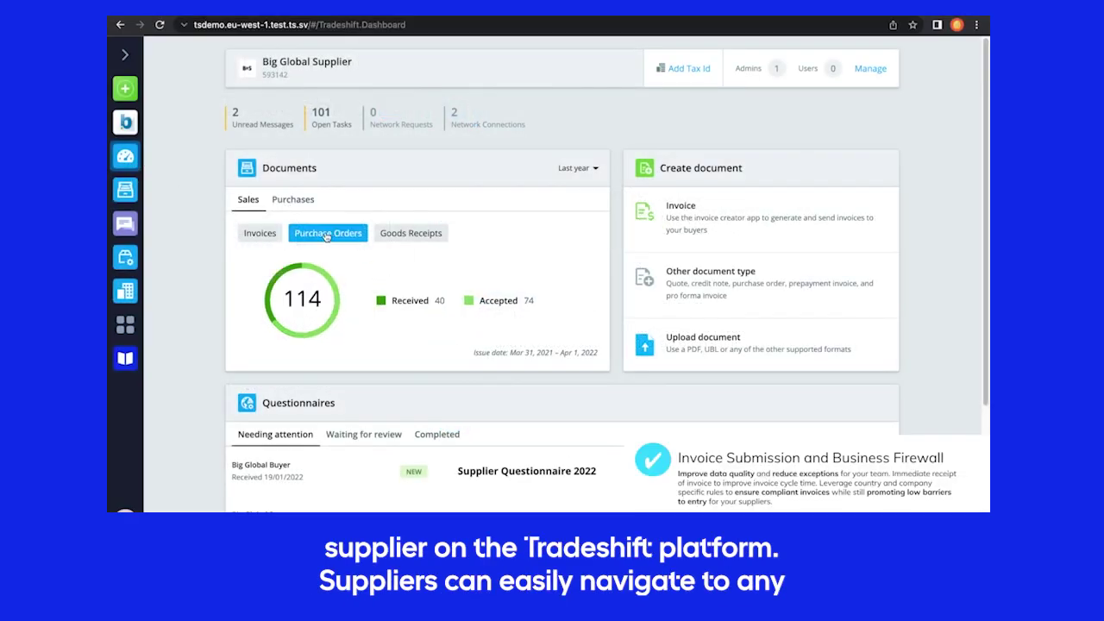
pyautogui.click(419, 302)
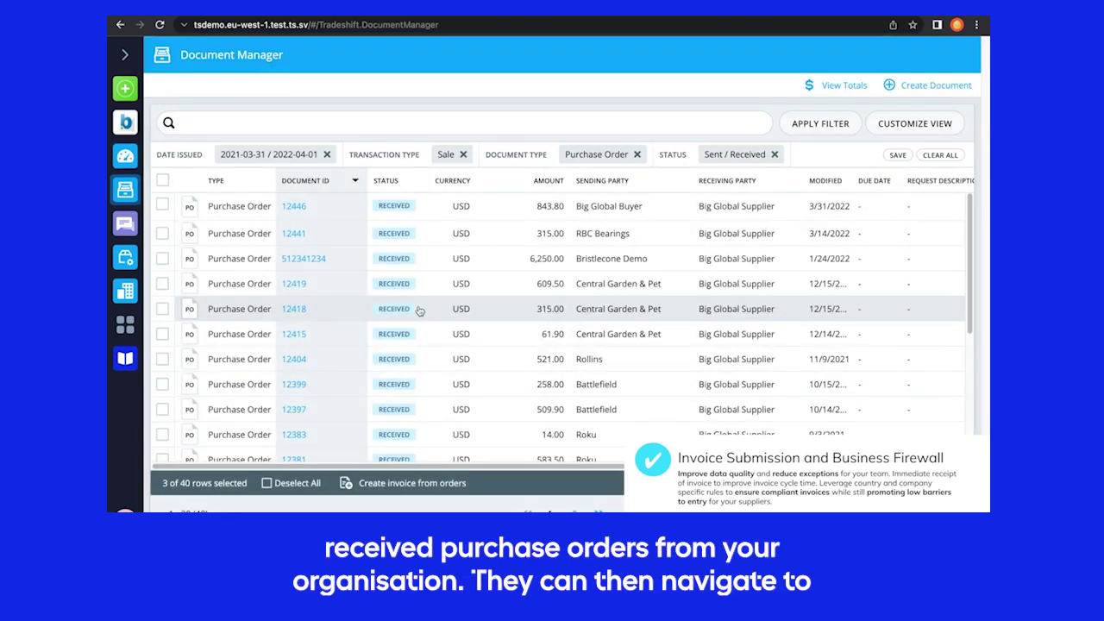
pyautogui.click(291, 207)
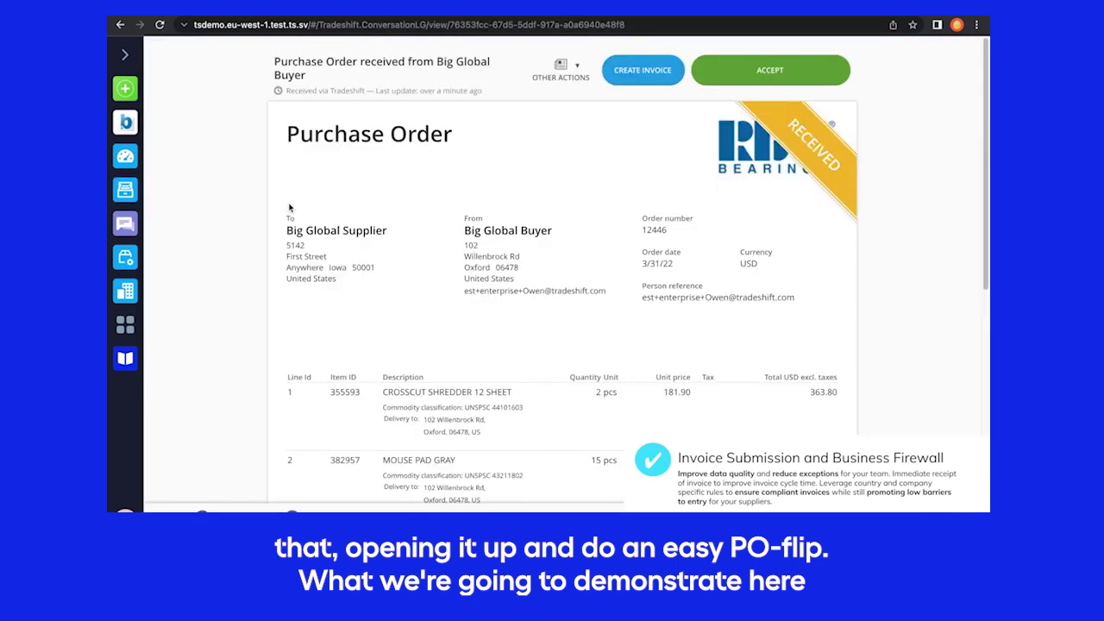
# Step: Review the received purchase order's line items, accept the order and create an invoice from it
pyautogui.scroll(-3, 252, 273)
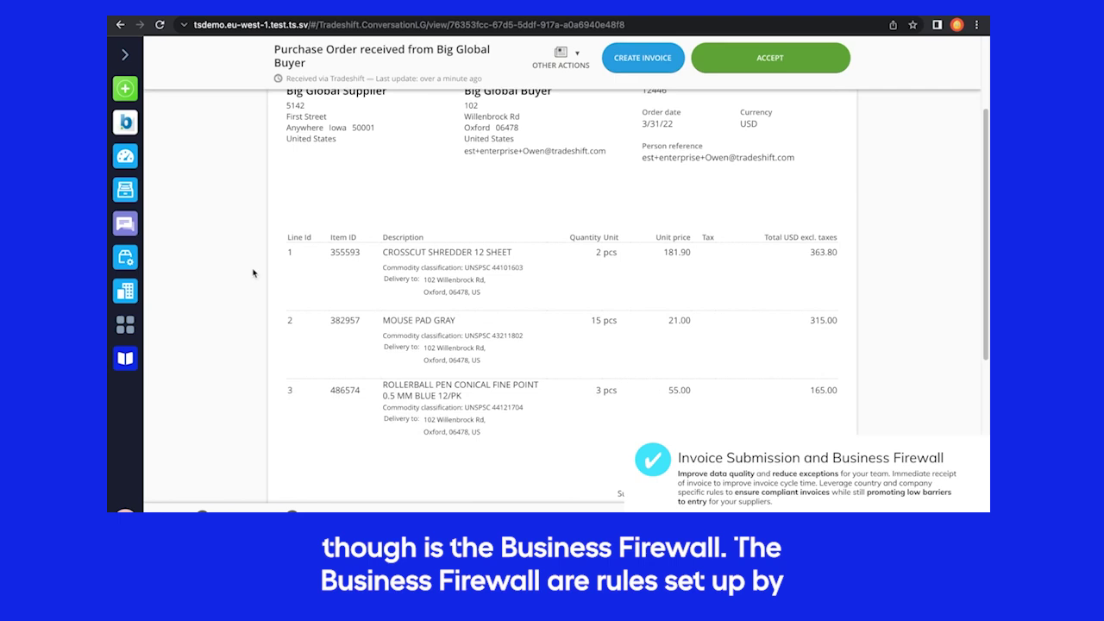
pyautogui.scroll(3, 252, 273)
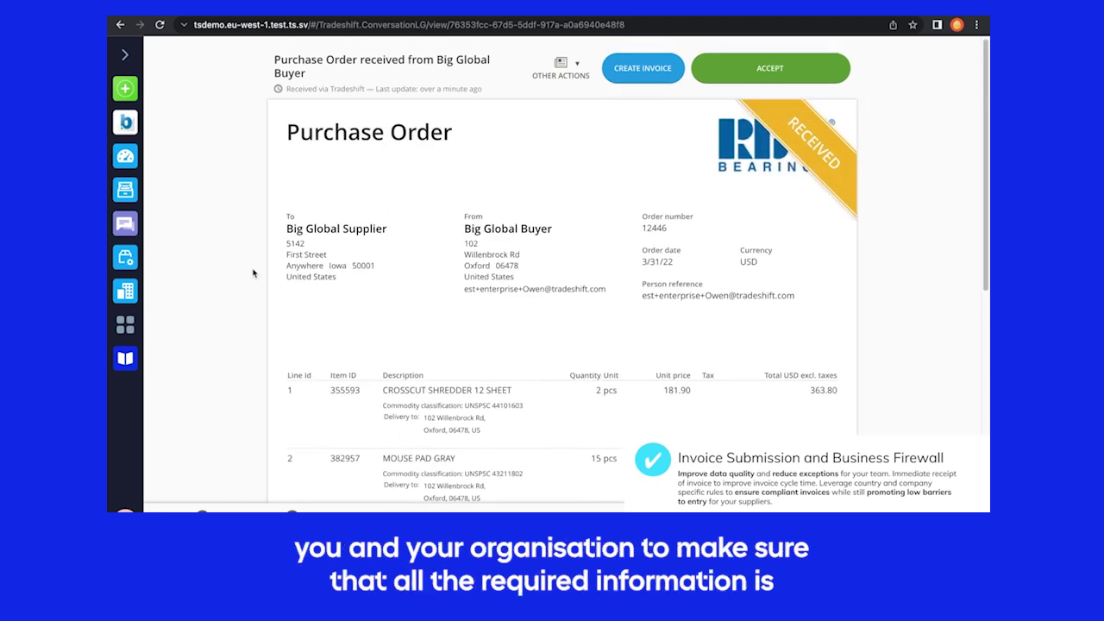
pyautogui.click(741, 72)
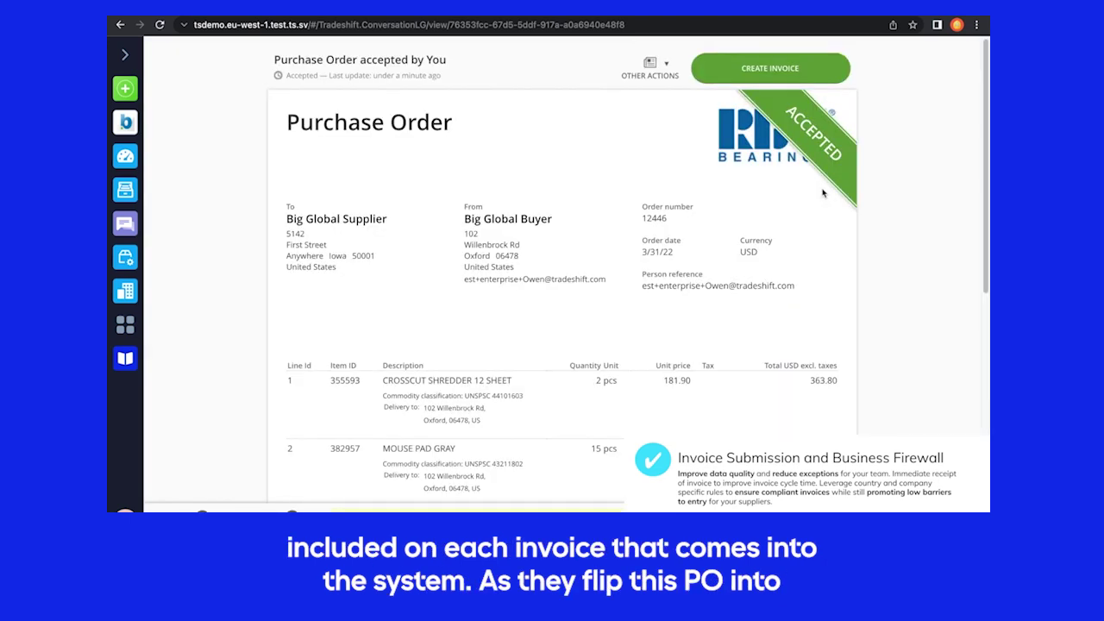
pyautogui.click(771, 69)
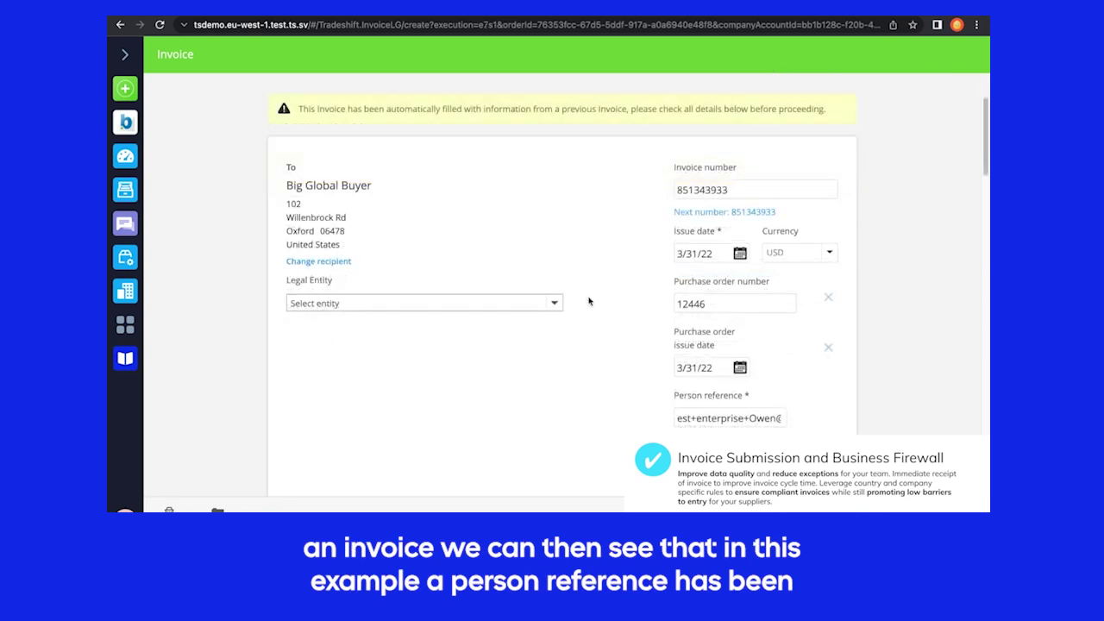
# Step: Clear the required Person reference field on the new invoice
pyautogui.scroll(-1, 589, 301)
pyautogui.tripleClick(695, 369)
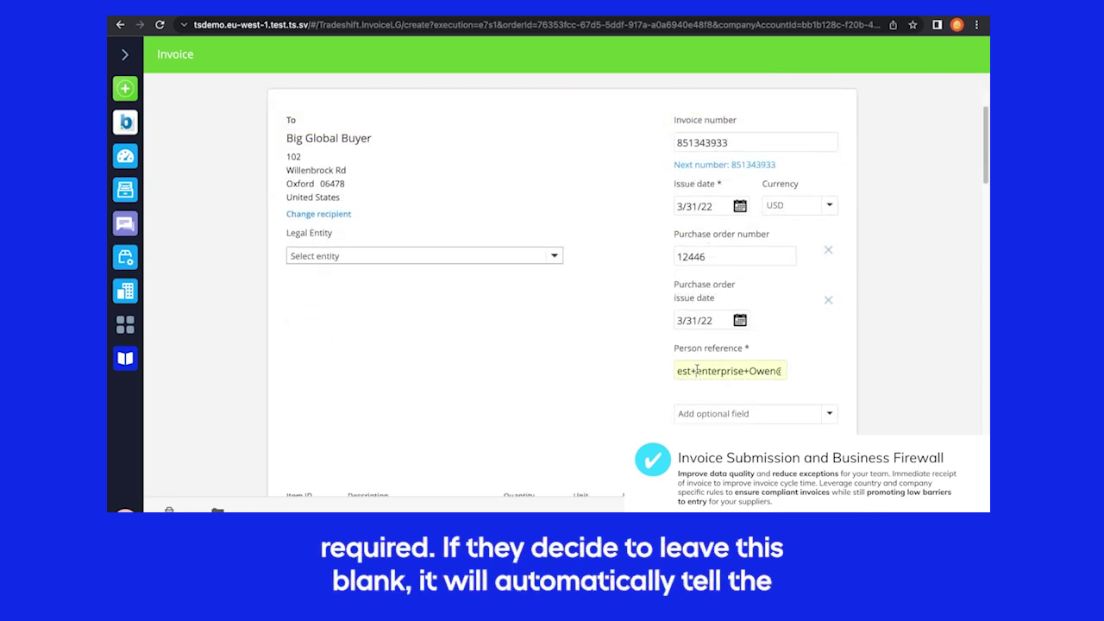
pyautogui.press('BackSpace')
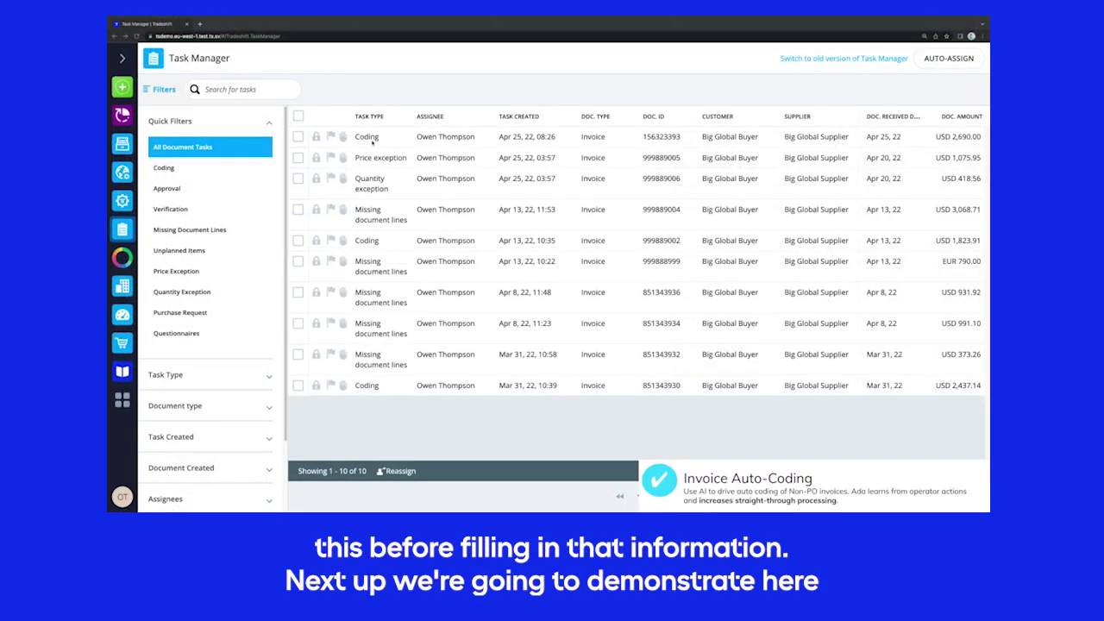
# Step: Open the invoice of the newest coding task in Task Manager and view the explanation of Ada
pyautogui.click(372, 140)
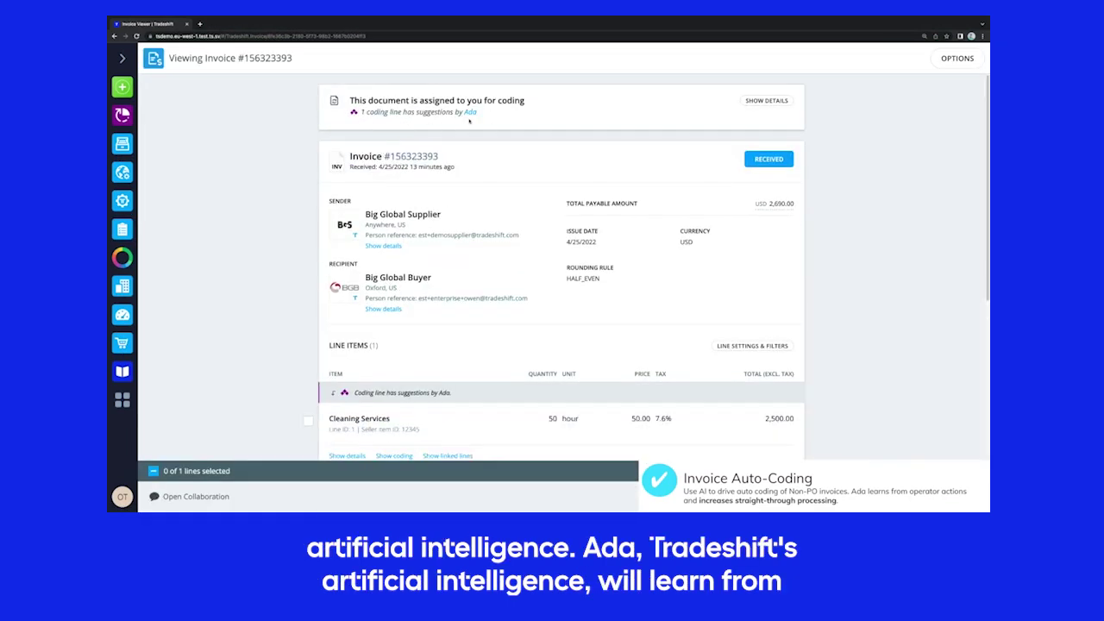
pyautogui.click(470, 113)
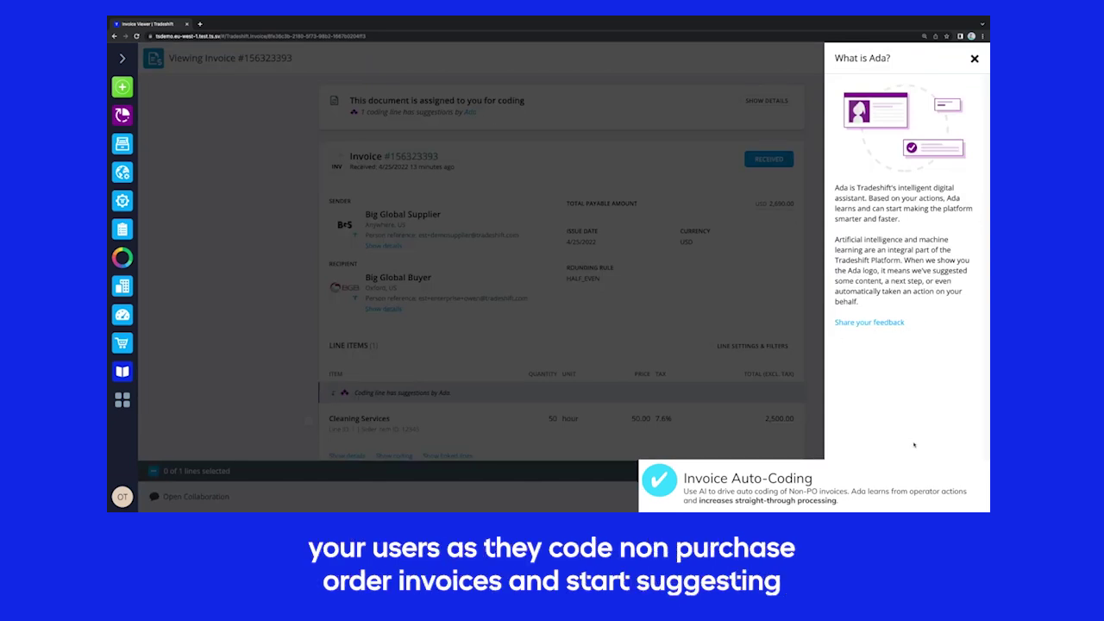
# Step: Close the Ada explanation and review the suggested coding of the Cleaning Services line, including its editable coding fields
pyautogui.press('Escape')
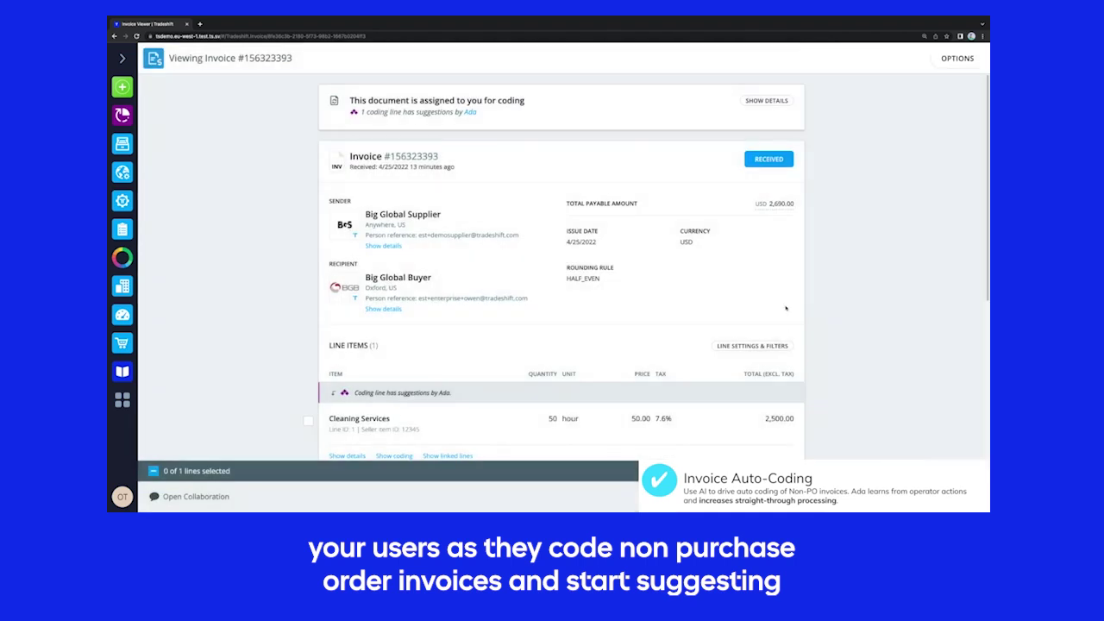
pyautogui.scroll(-3, 785, 308)
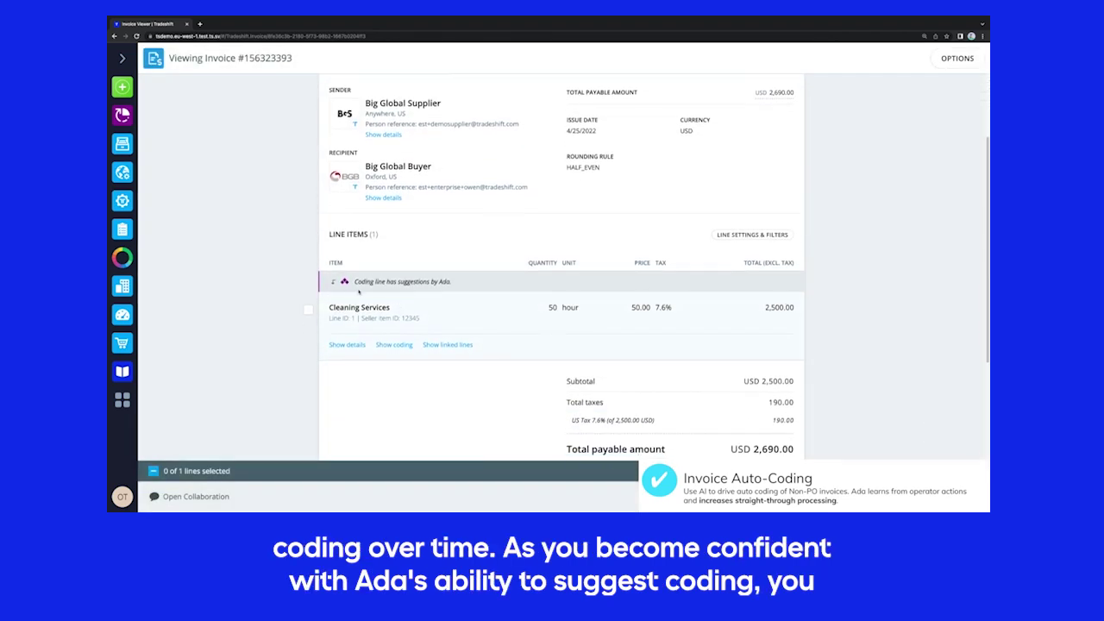
pyautogui.scroll(-1, 358, 292)
pyautogui.click(393, 329)
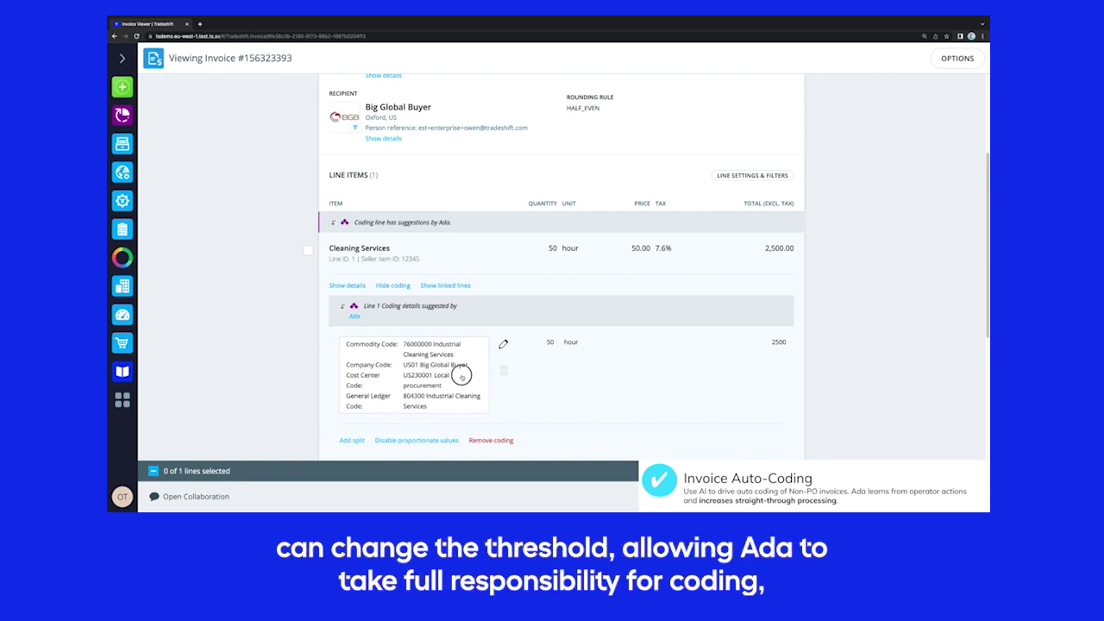
pyautogui.click(503, 344)
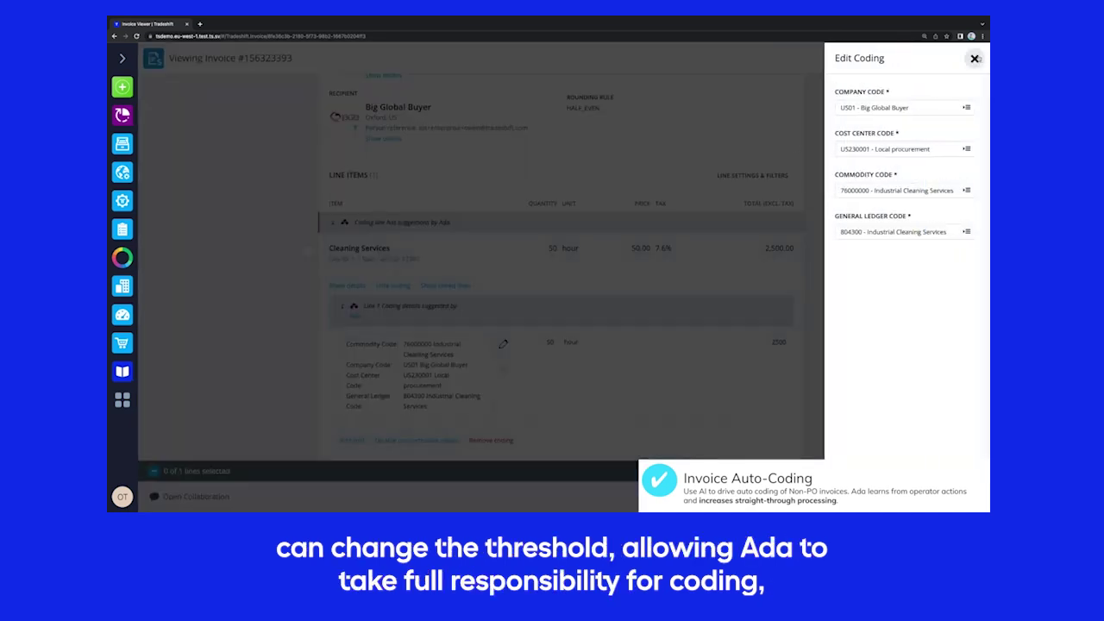
pyautogui.click(975, 57)
pyautogui.scroll(-1, 858, 187)
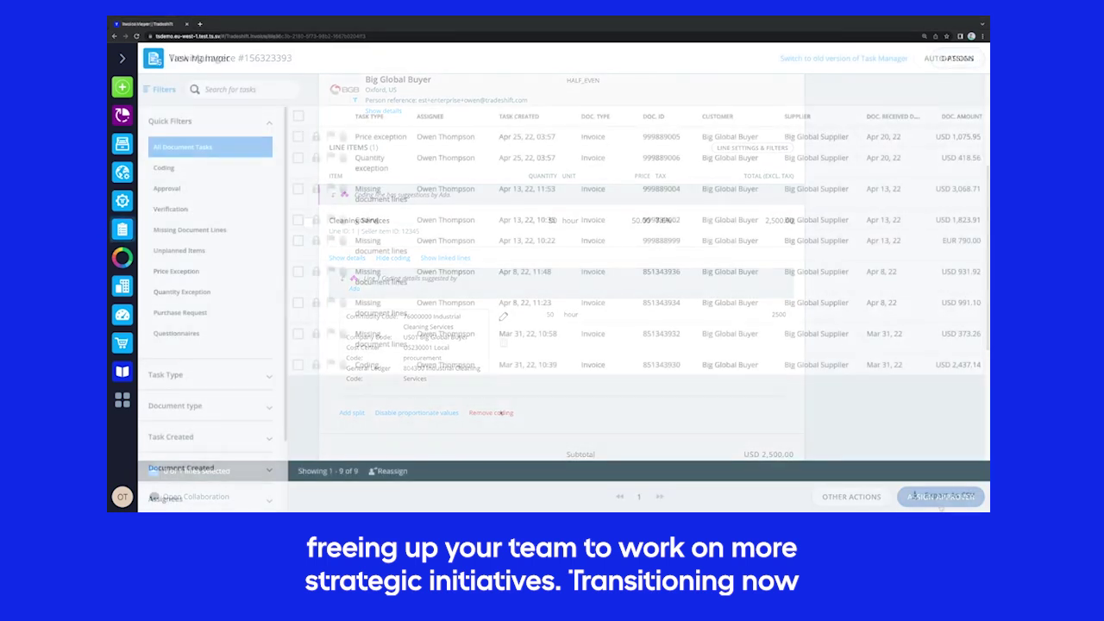
# Step: Open the invoice of the price exception task and examine the ordered and billed lines linked to CROSSCUT SHREDDER 12 SHEET
pyautogui.click(369, 138)
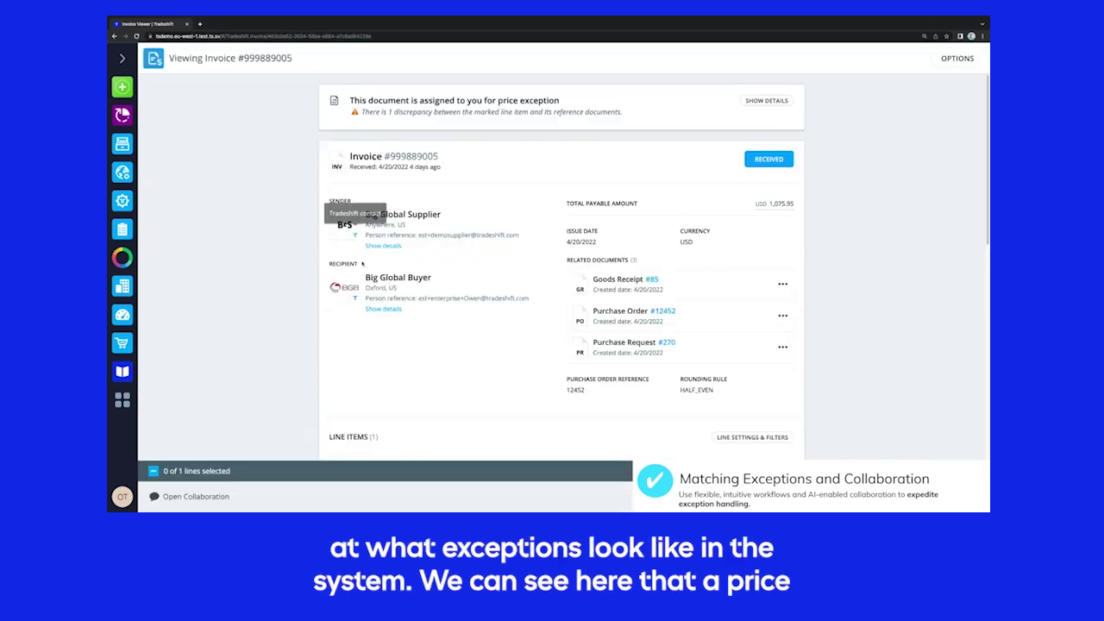
pyautogui.scroll(-2, 354, 264)
pyautogui.scroll(-1, 355, 264)
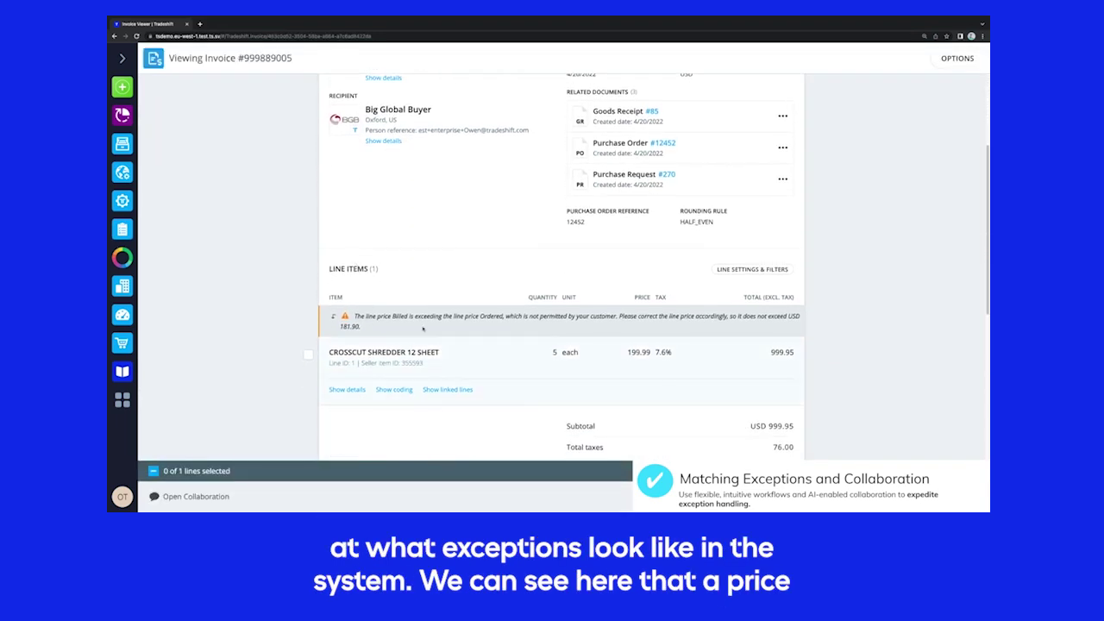
pyautogui.click(447, 389)
pyautogui.scroll(-3, 388, 372)
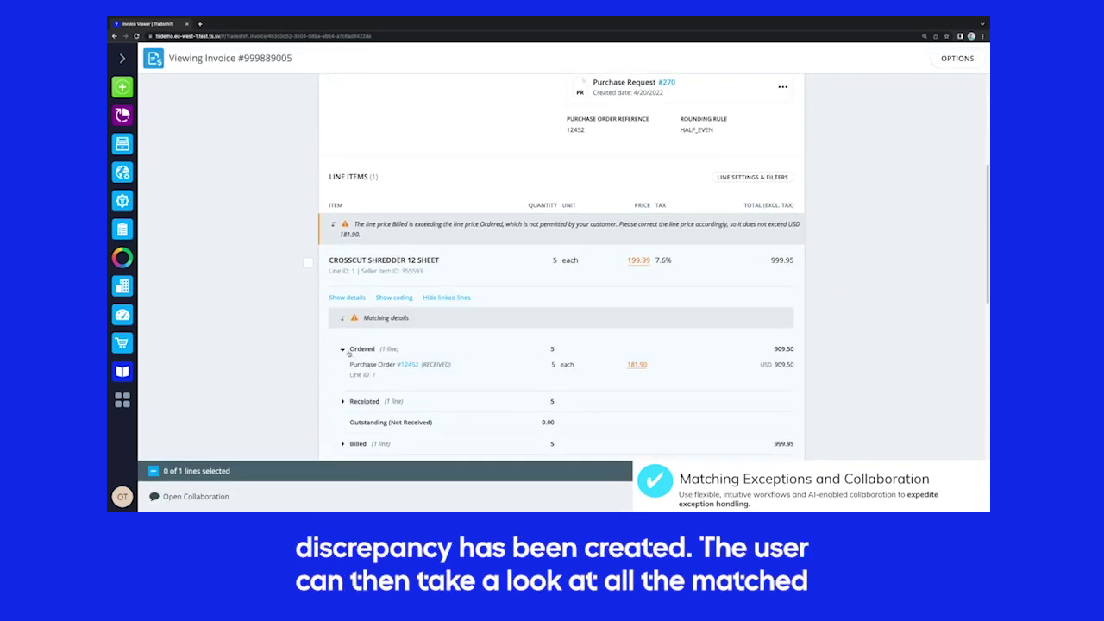
pyautogui.click(388, 372)
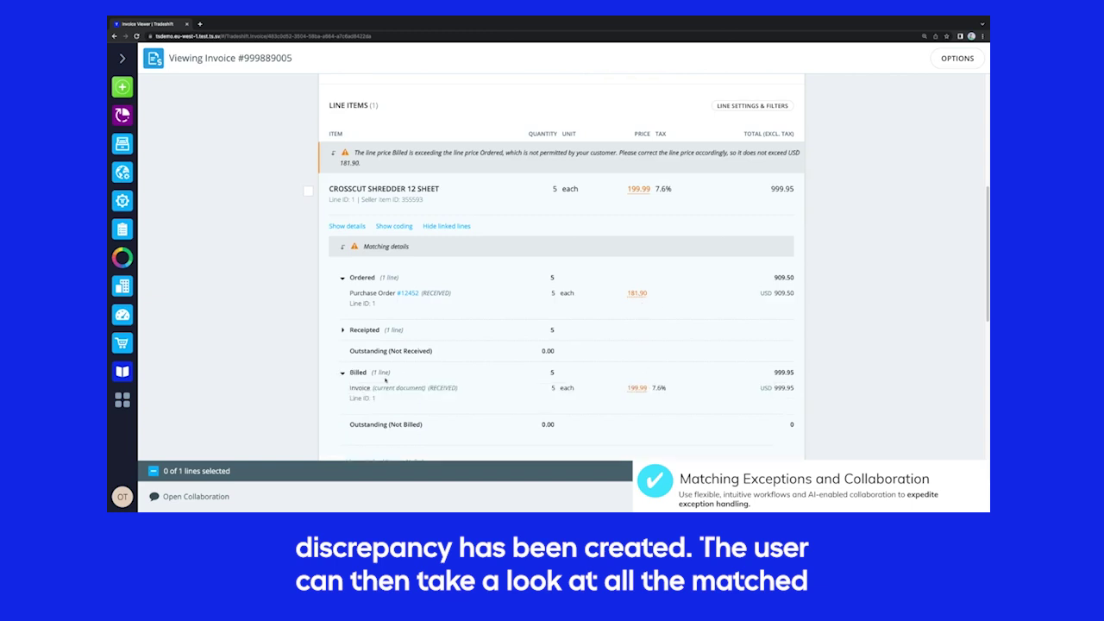
pyautogui.scroll(-5, 461, 302)
pyautogui.scroll(1, 461, 302)
# Step: Send the colleague an internal message on the invoice asking "was this price change approved by you? Thanks for the help."
pyautogui.click(196, 496)
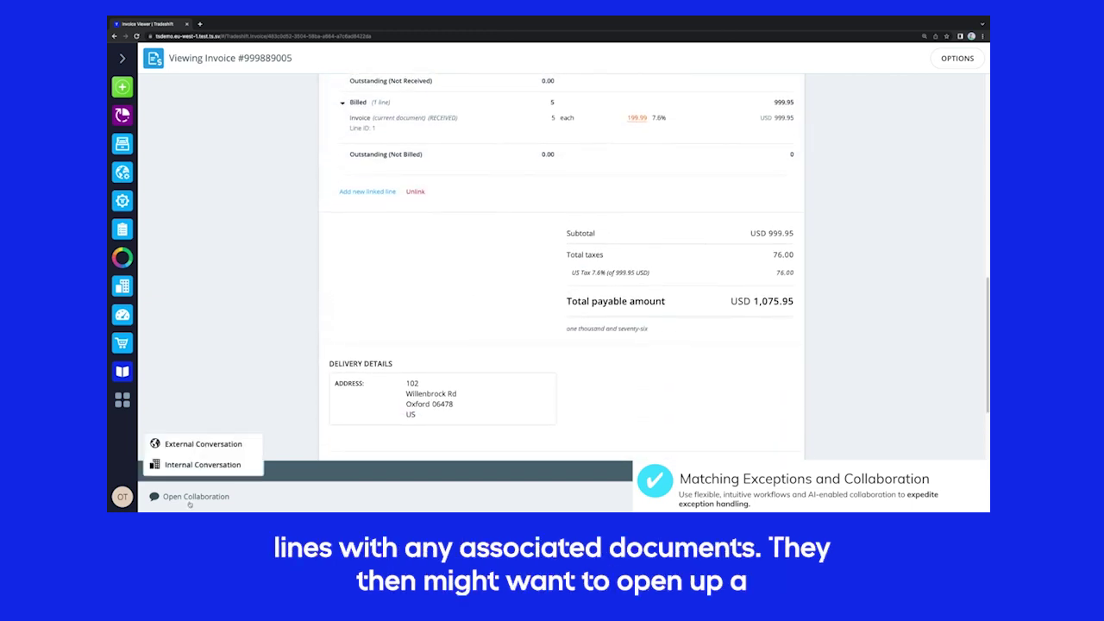
pyautogui.click(203, 459)
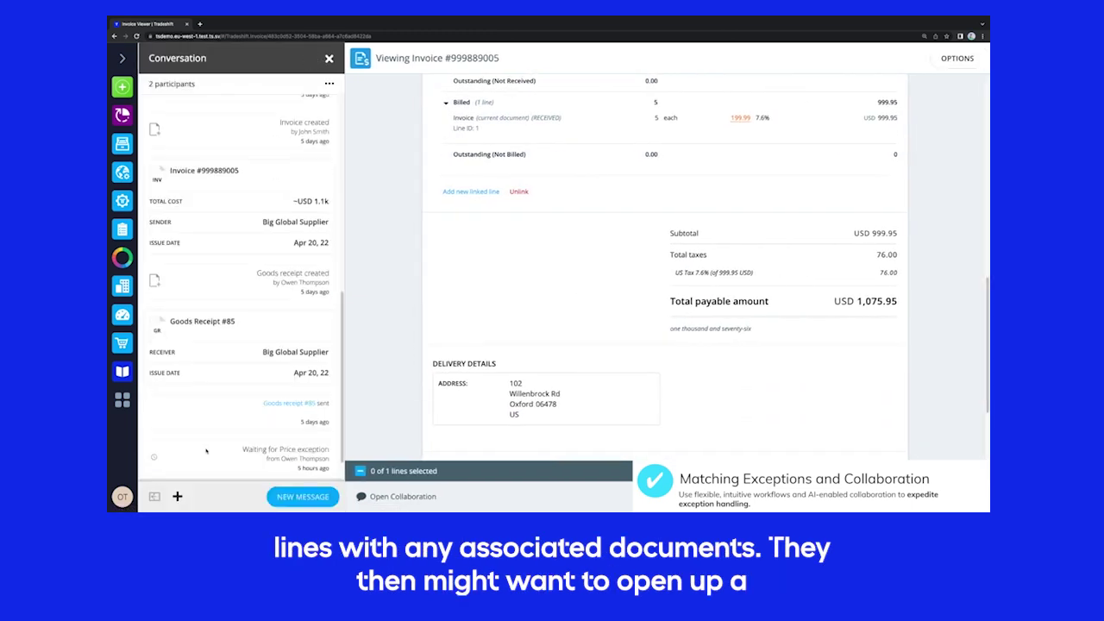
pyautogui.click(302, 496)
pyautogui.write('Hi April, was this price change approved by you? Thanks for the help.')
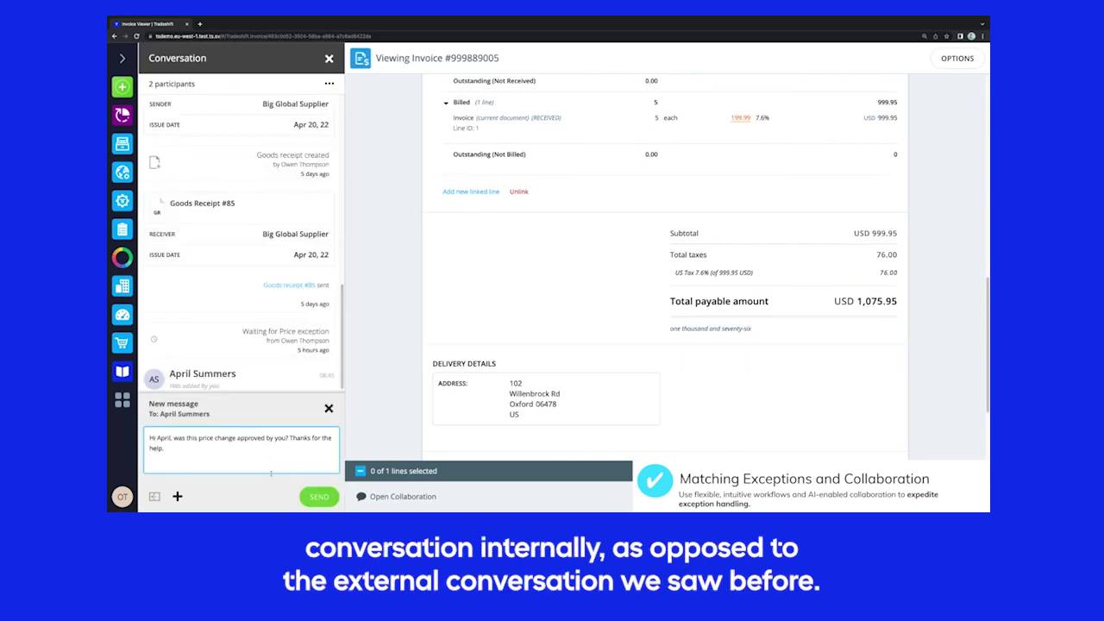
pyautogui.click(314, 496)
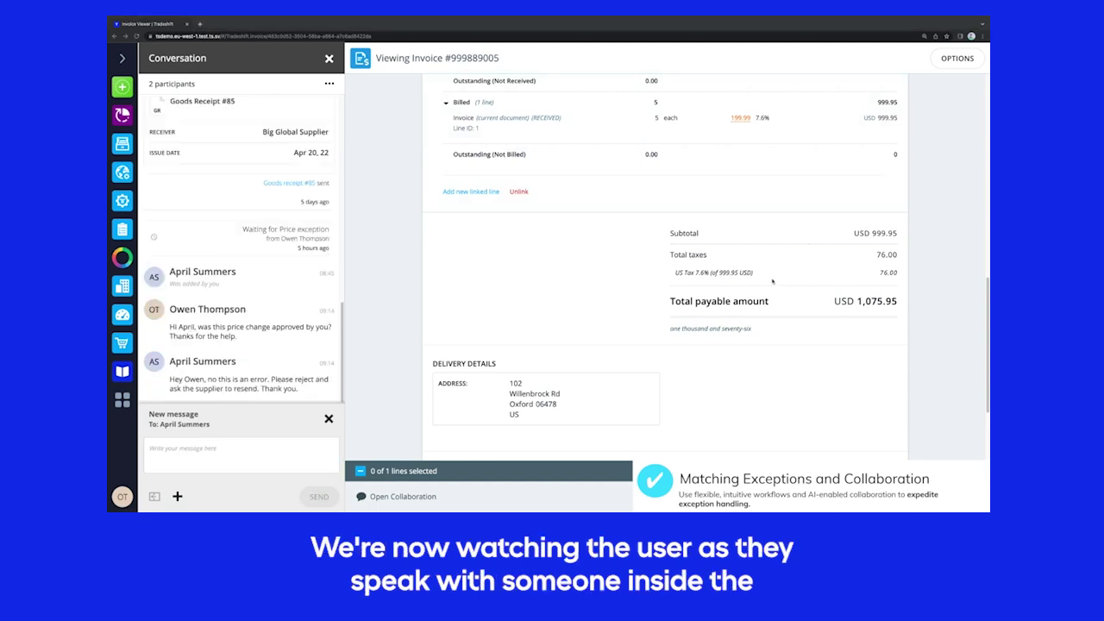
# Step: Reply "Will do, thanks!" in the internal conversation and close it
pyautogui.scroll(1, 772, 280)
pyautogui.click(203, 448)
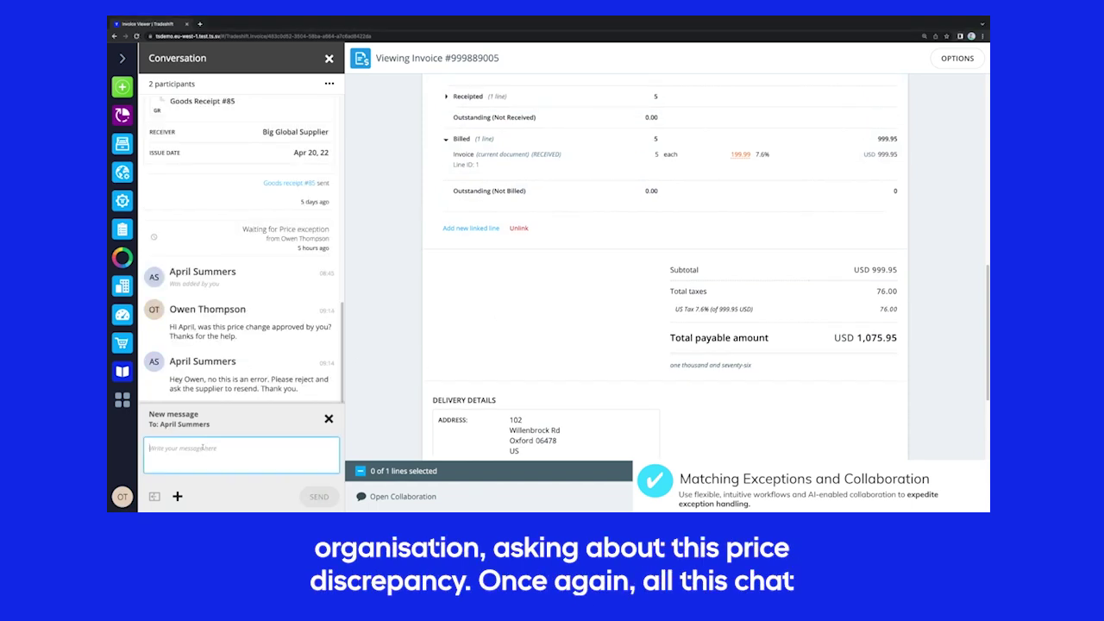
pyautogui.write('Will do, thanks!')
pyautogui.press('Return')
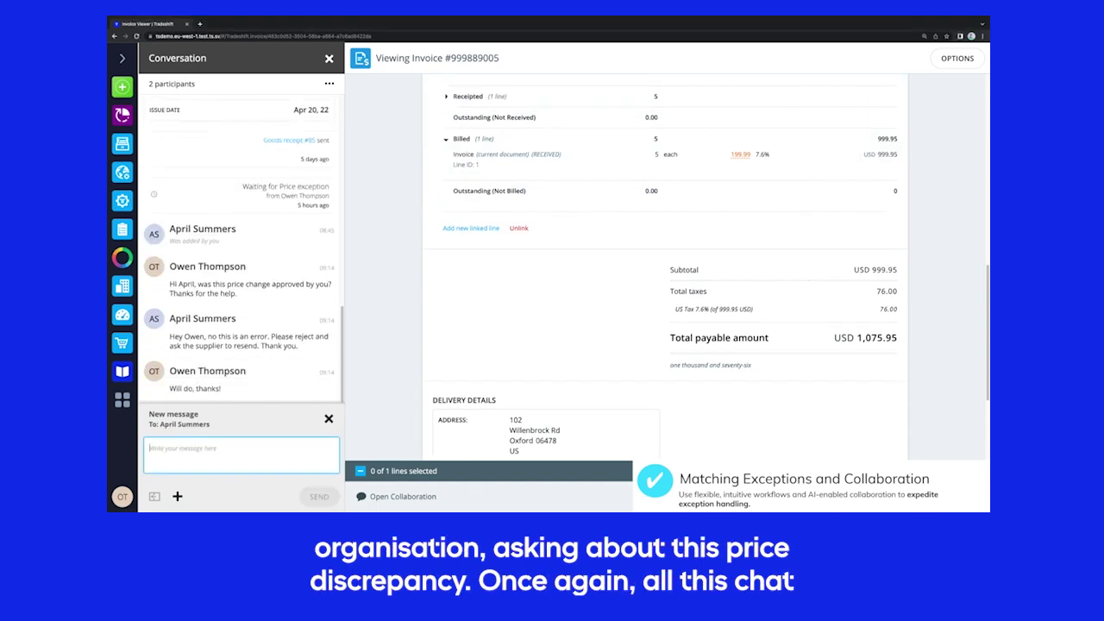
pyautogui.click(329, 58)
# Step: Send Big Global Supplier an external message that the invoice has a price error and is being rejected, asking them to resend with the negotiated price
pyautogui.click(186, 504)
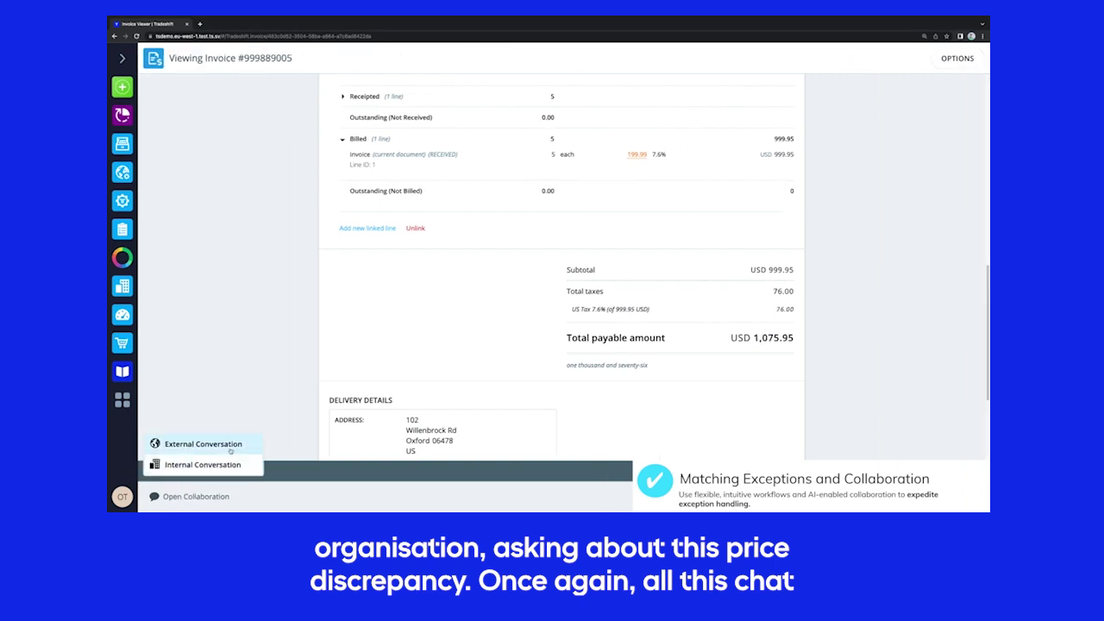
pyautogui.click(227, 441)
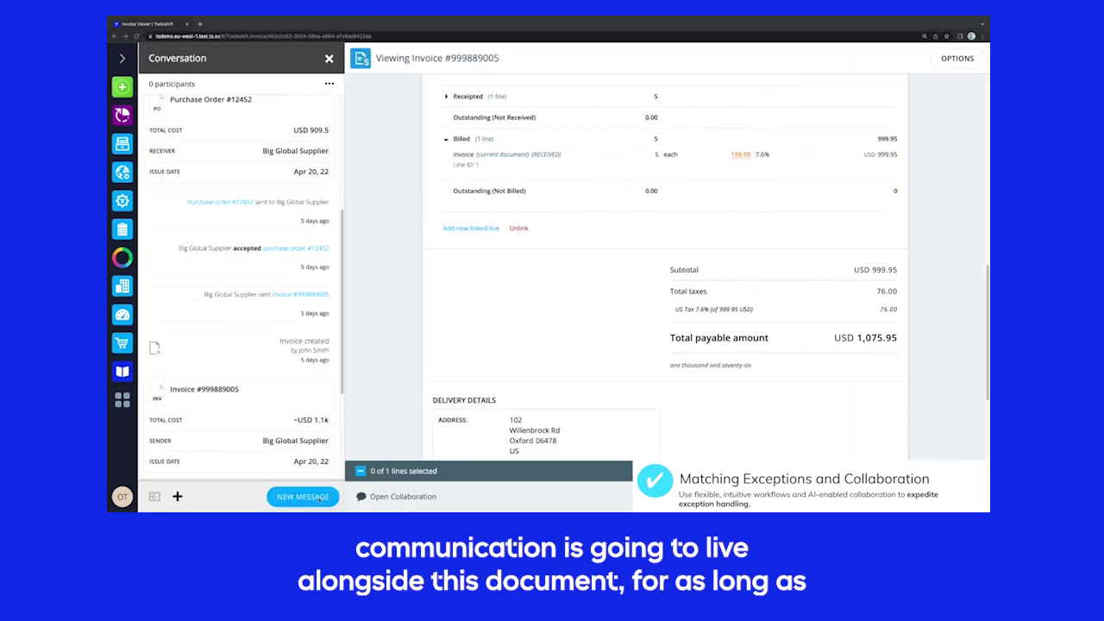
pyautogui.scroll(-2, 279, 455)
pyautogui.scroll(-3, 280, 456)
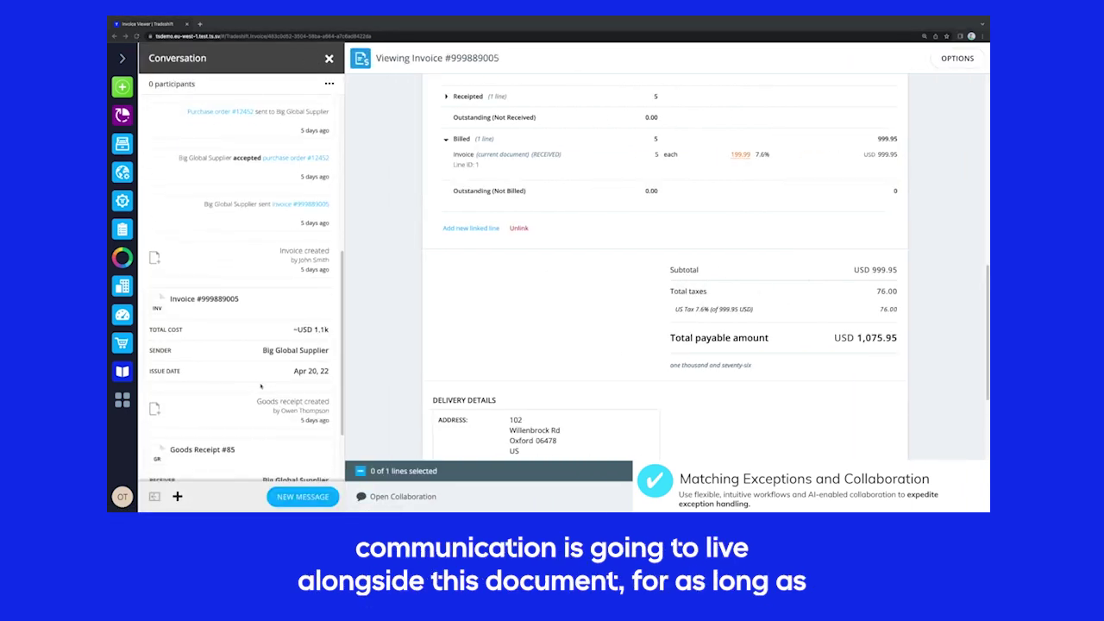
pyautogui.click(303, 498)
pyautogui.write("Hi John, this invoice has a price error. I'm going to reject it. Please resend with the negotiated price at your nearest convenience. Thanks!")
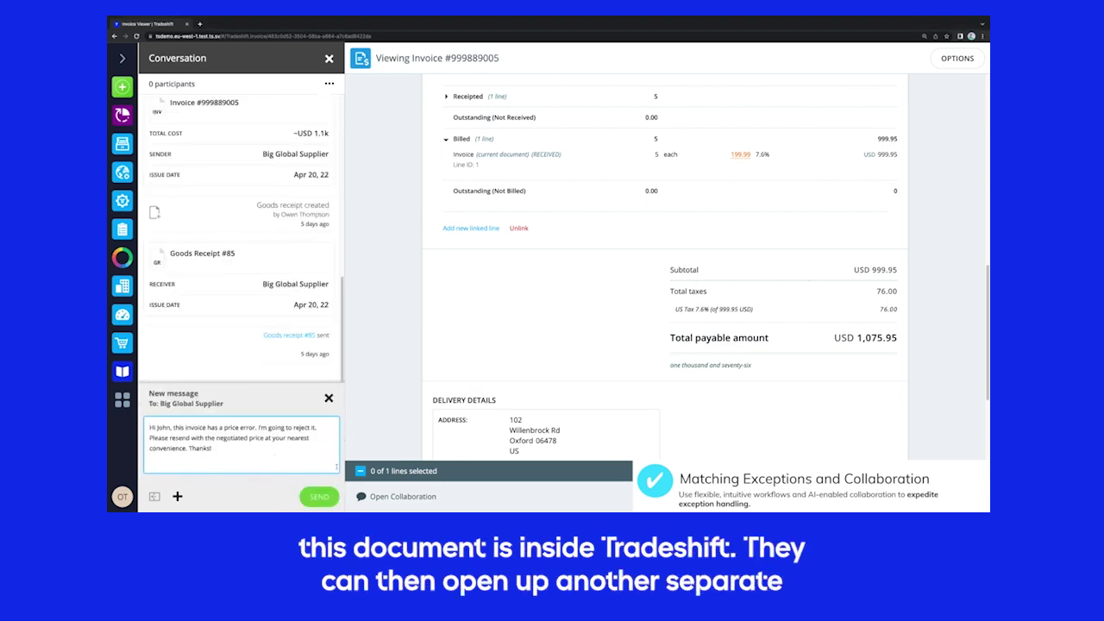
pyautogui.click(323, 495)
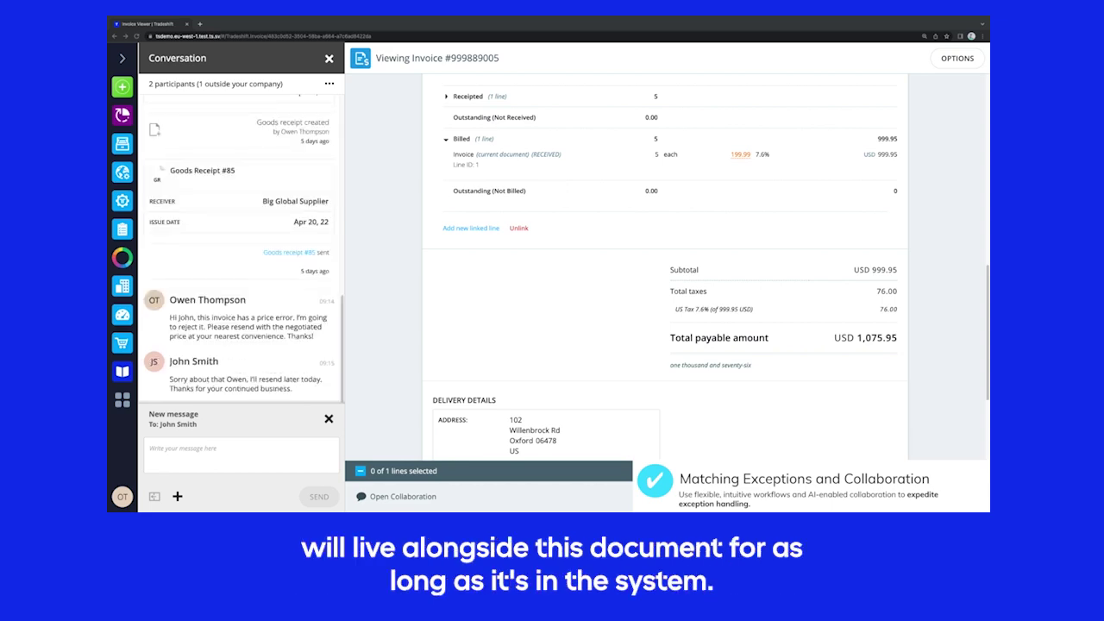
# Step: Reply "Great, thanks!" to the supplier contact in the external conversation
pyautogui.click(189, 450)
pyautogui.write('Great, thanks!')
pyautogui.press('Return')
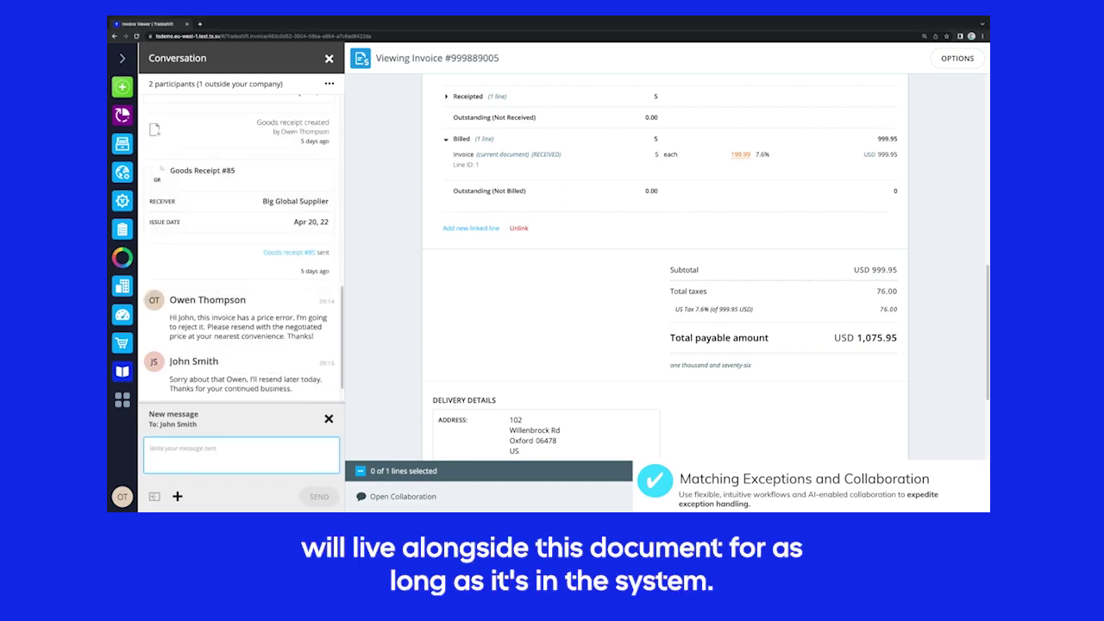